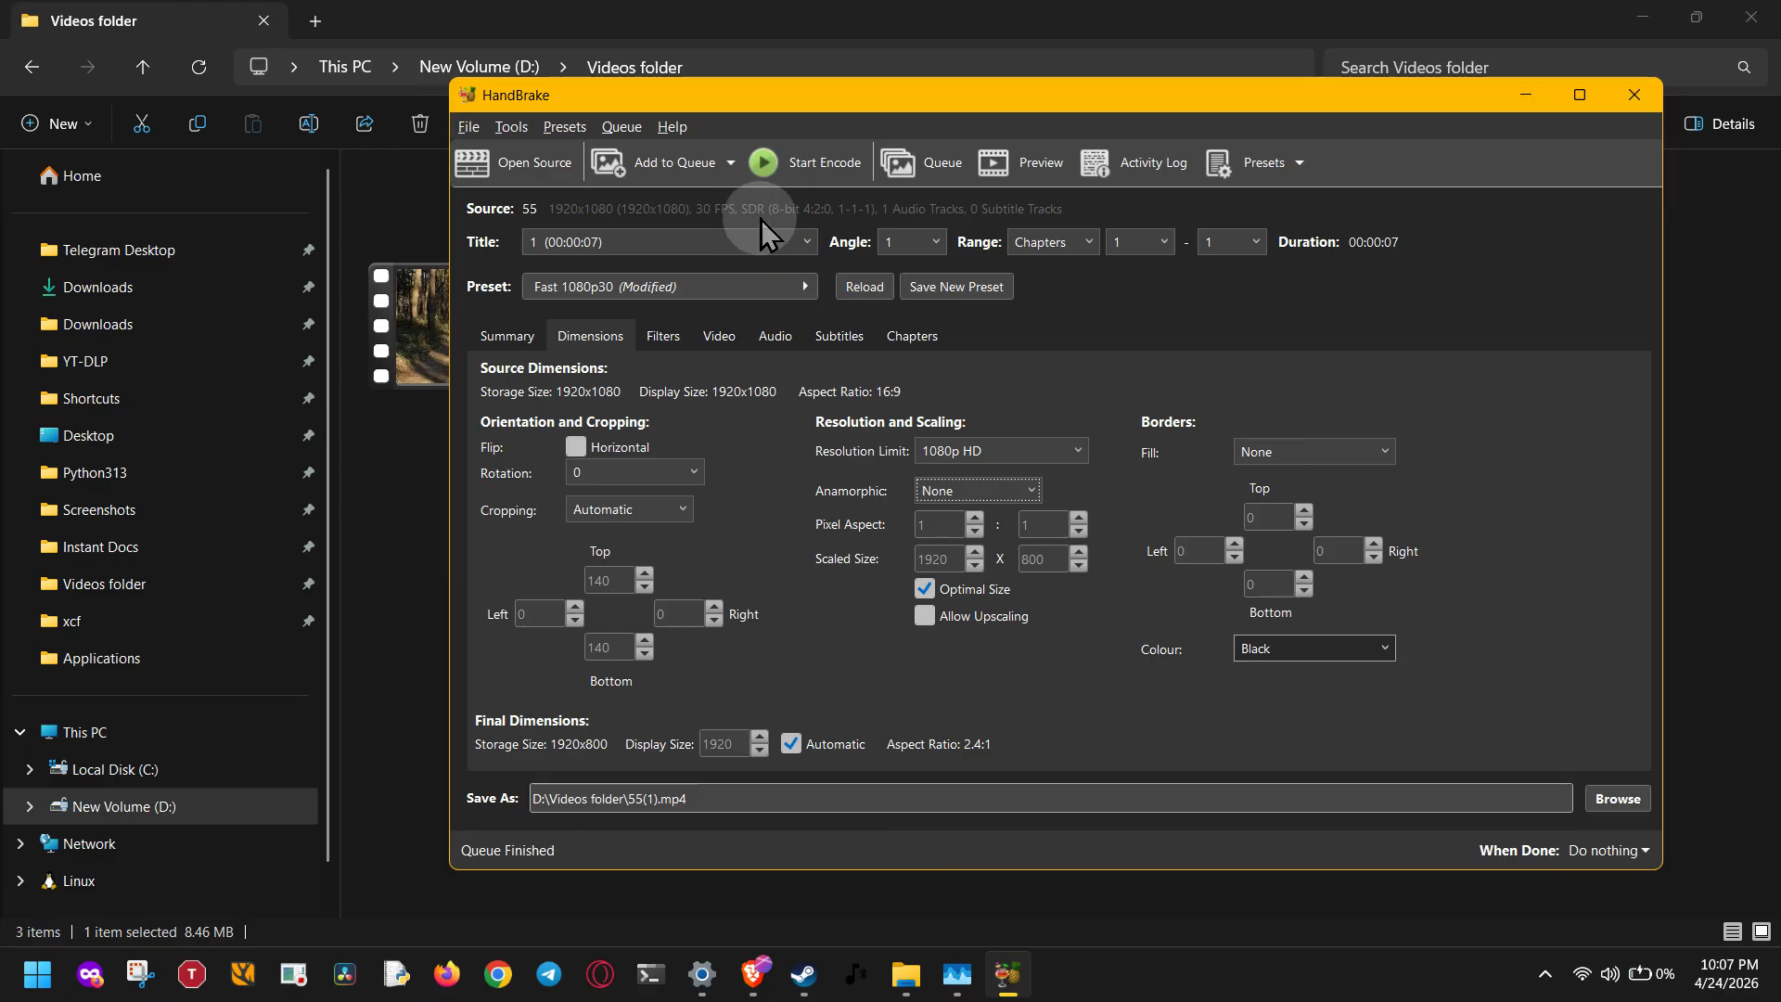
Open the video Walking_In_The_Woods_original_107585 from the Videos folder as the source.
left_click(538, 170)
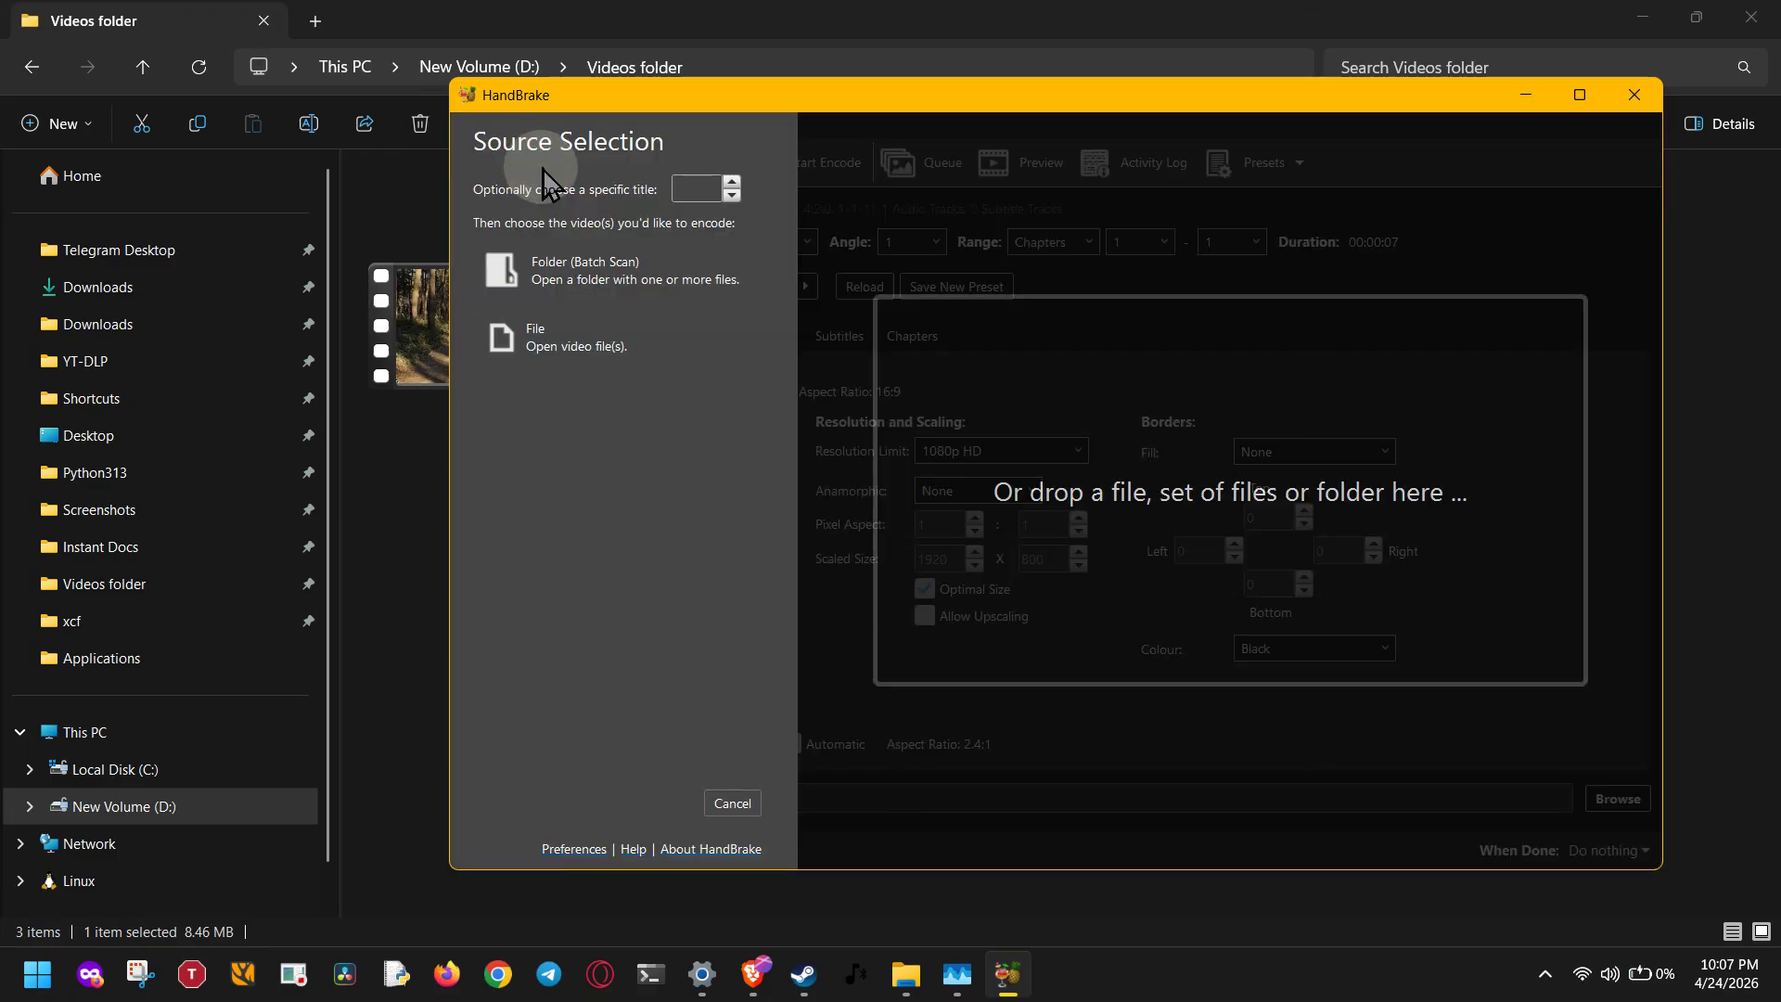
left_click(590, 345)
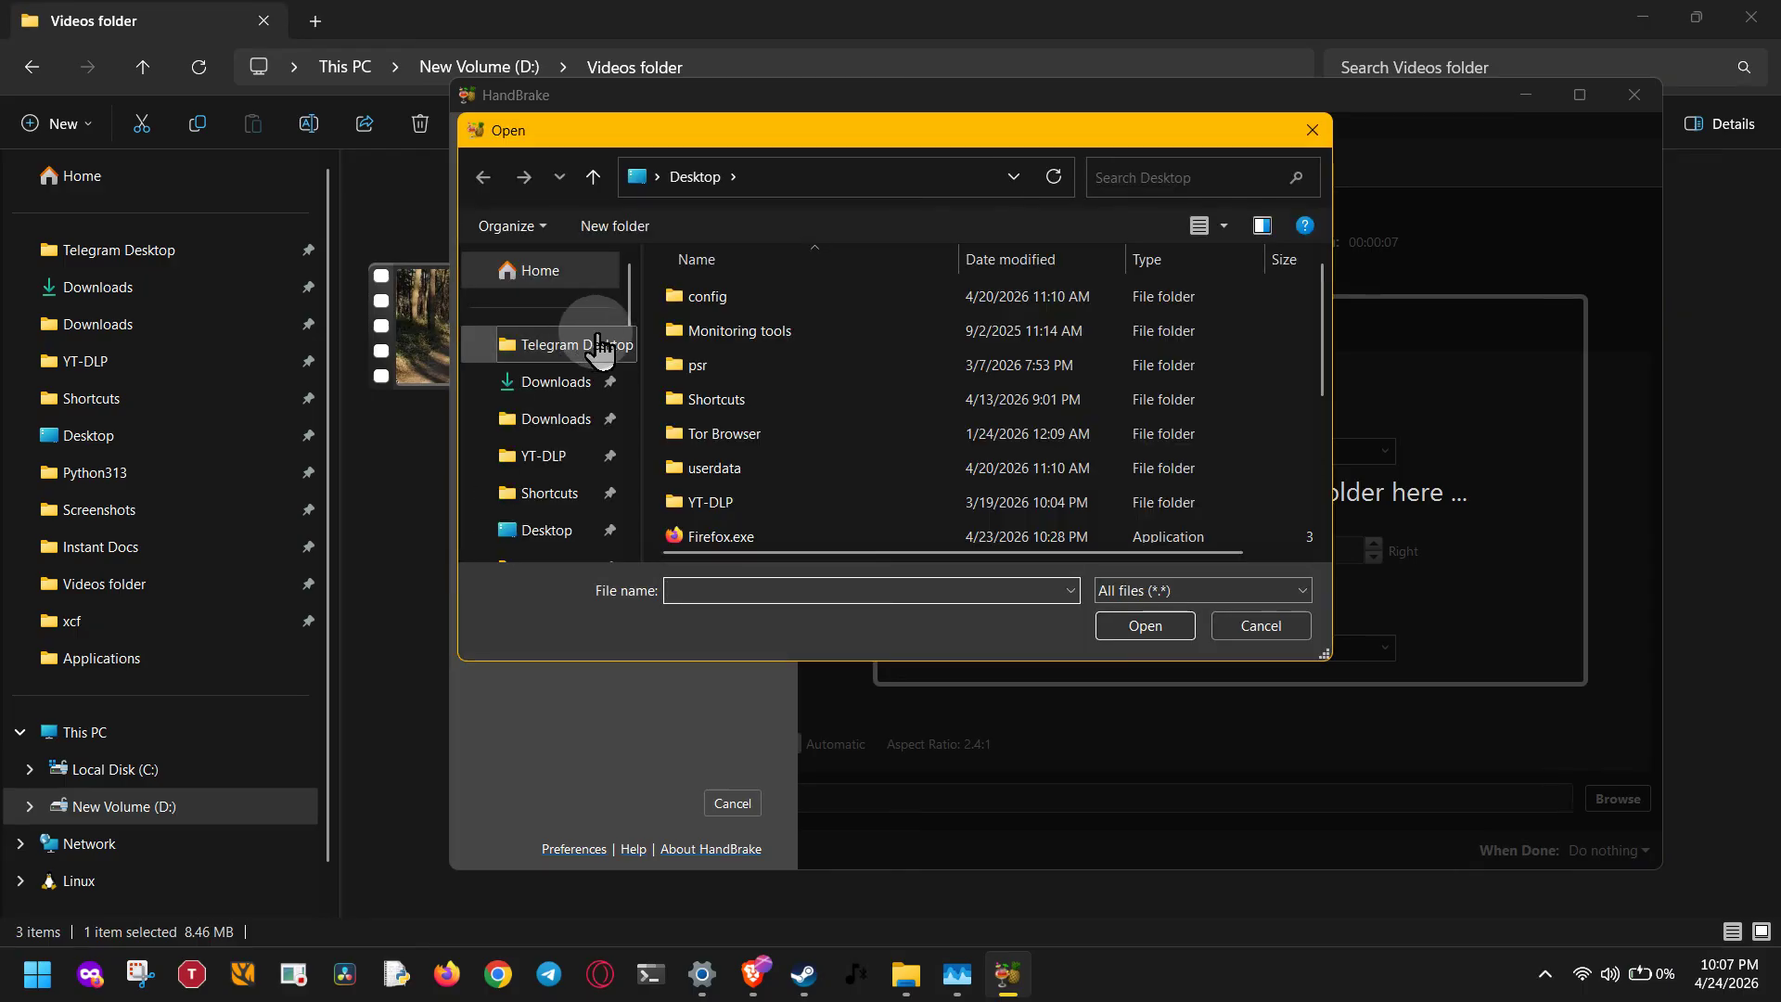
scroll(633, 381, "down", 4)
scroll(576, 450, "up", 2)
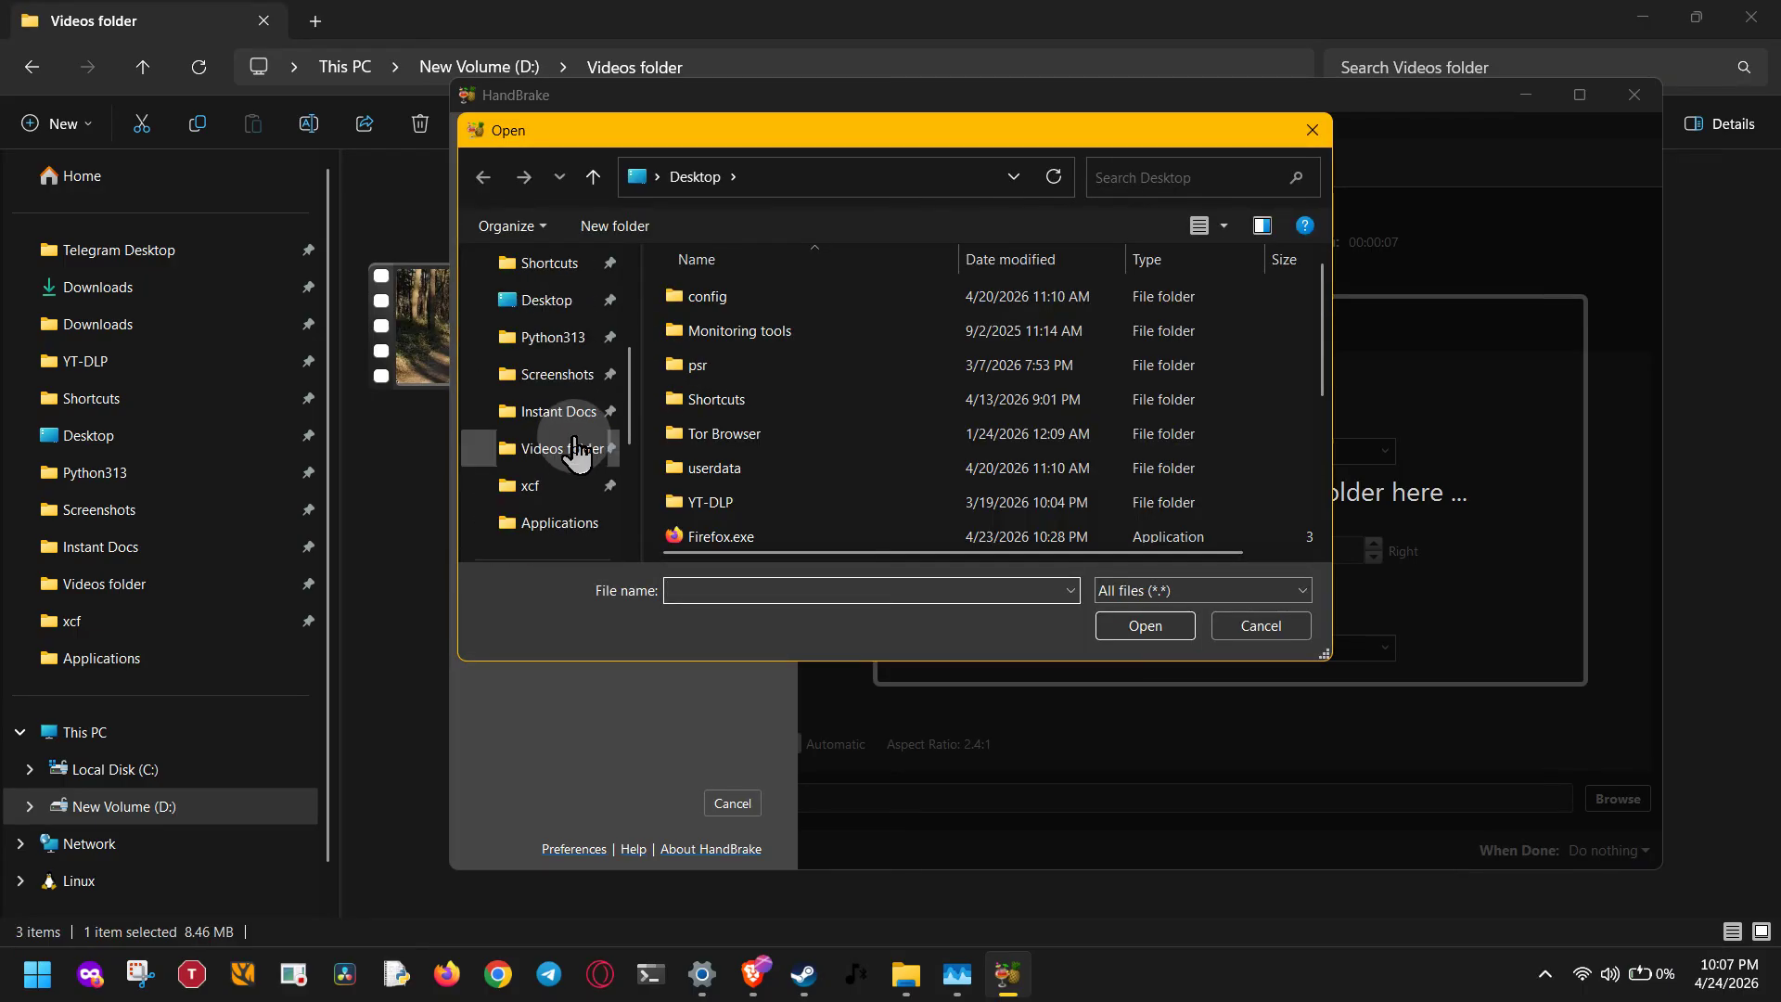
left_click(568, 449)
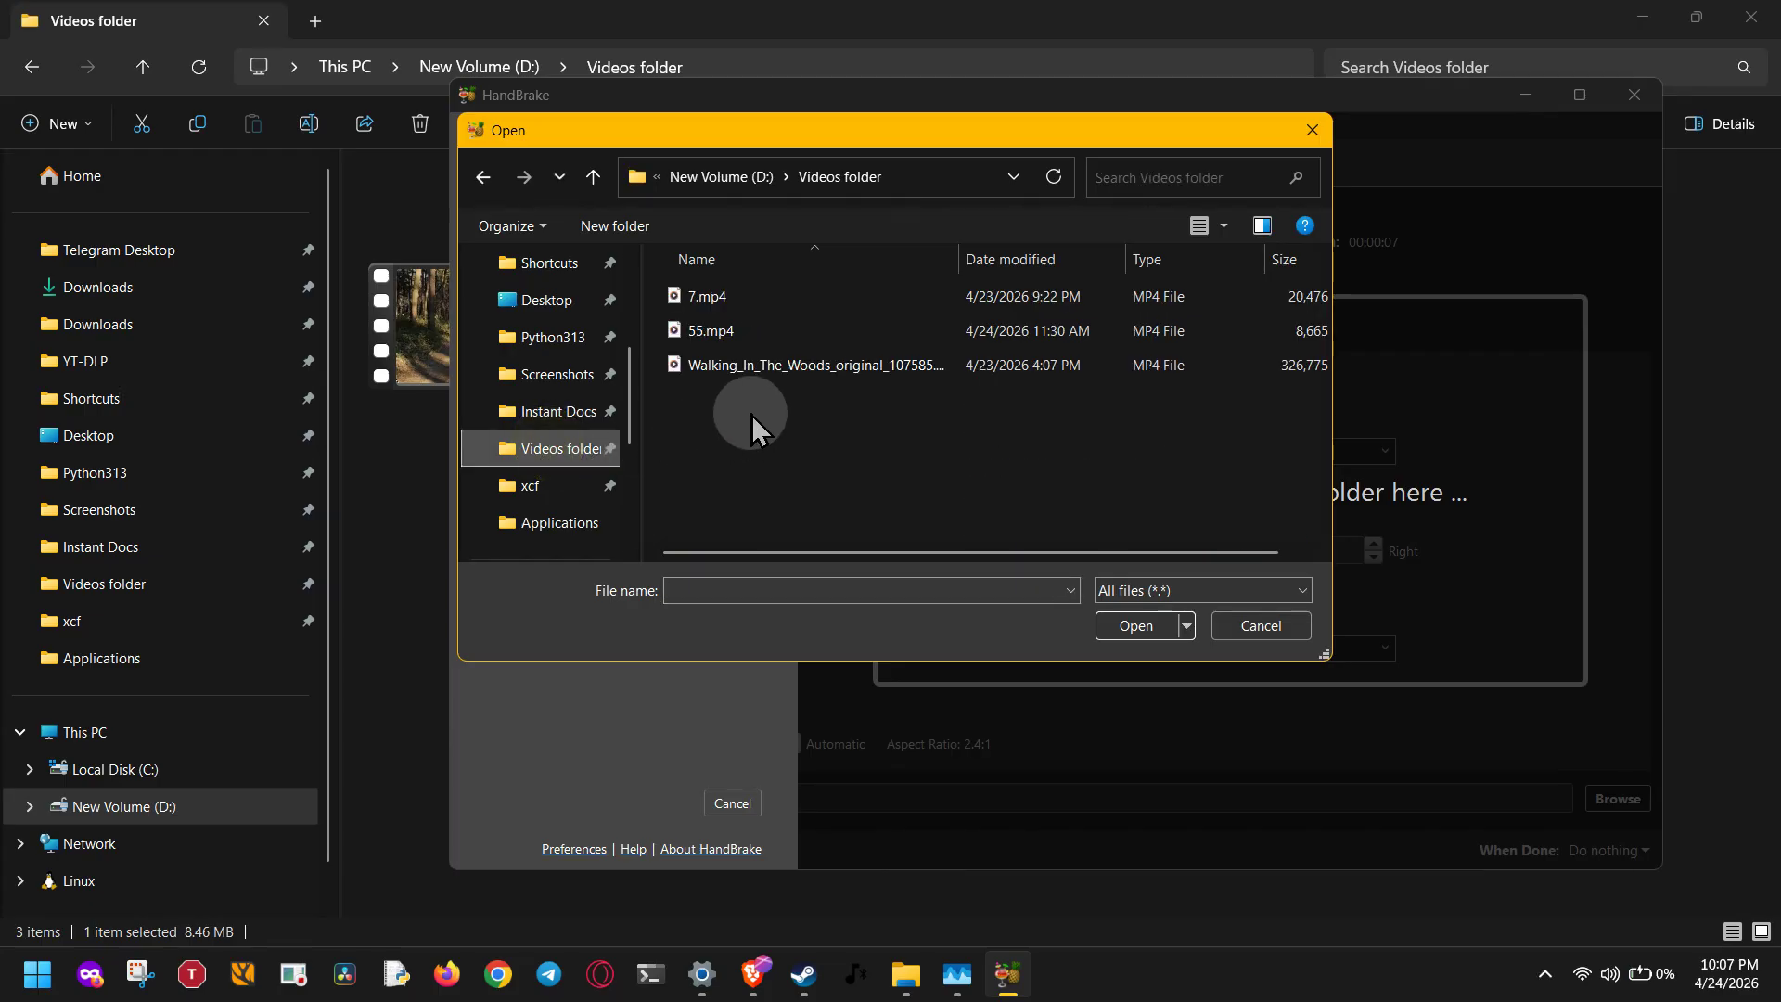
double_click(749, 369)
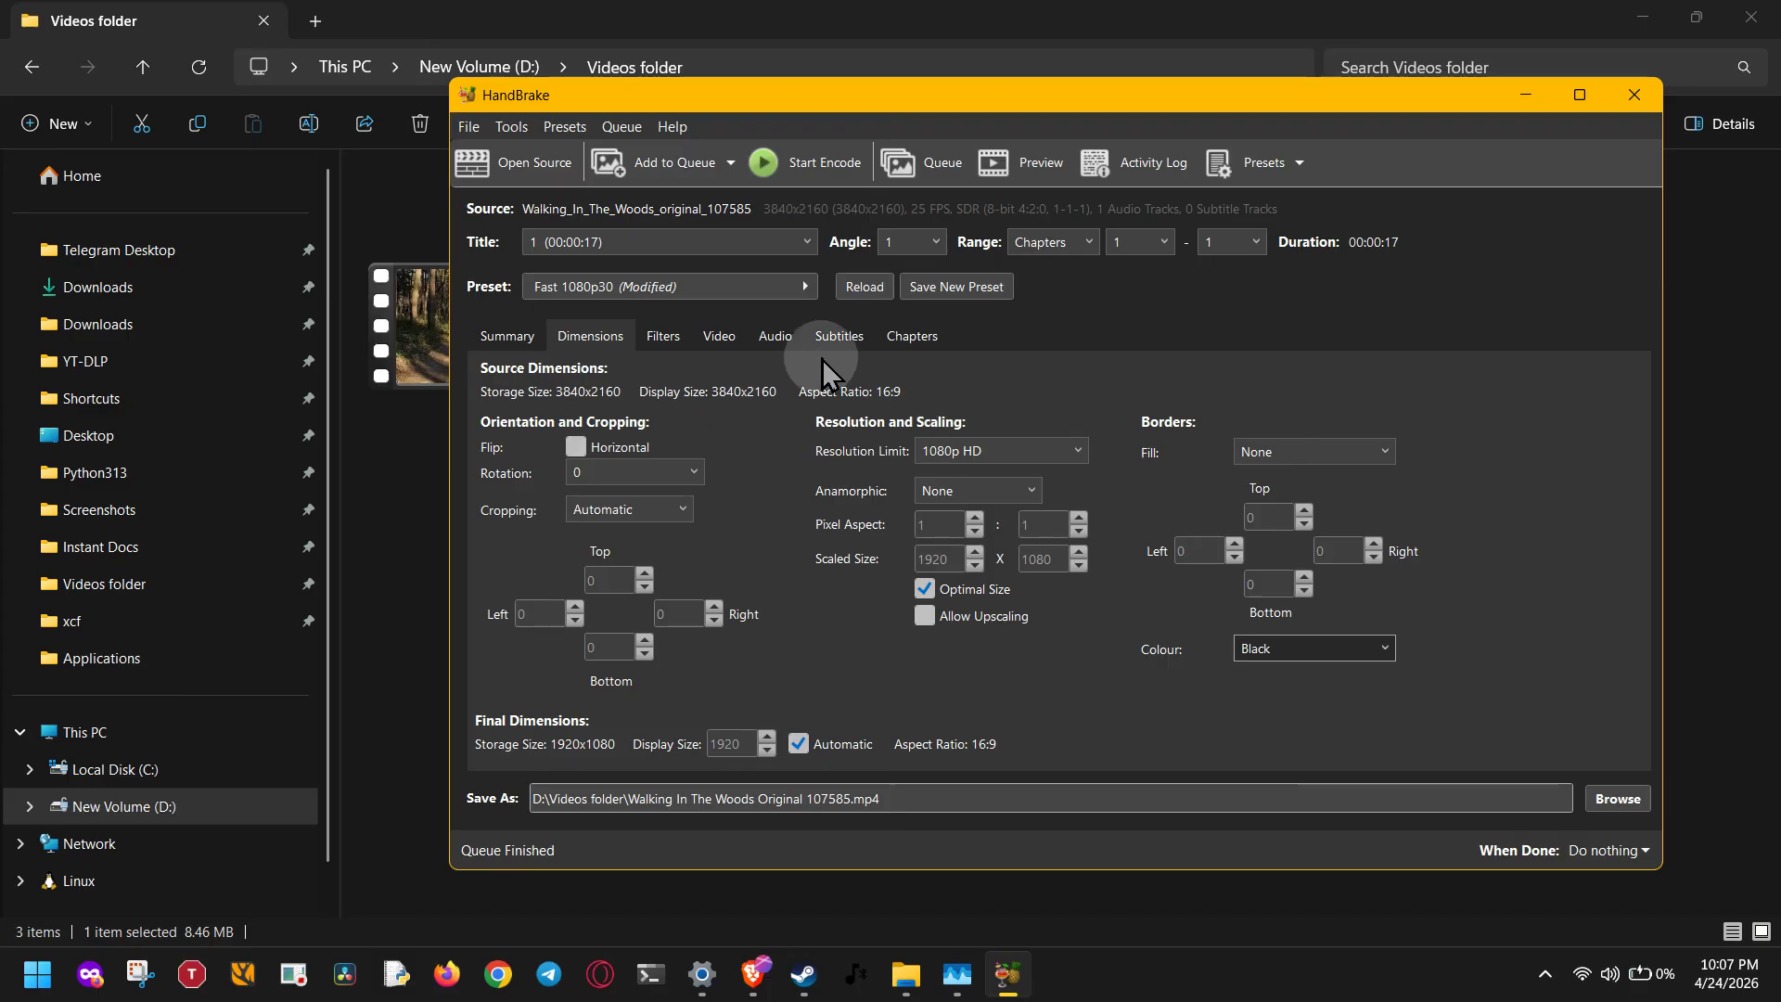
Apply the default Fast 1080p30 preset from the General presets to the source video.
left_click(640, 295)
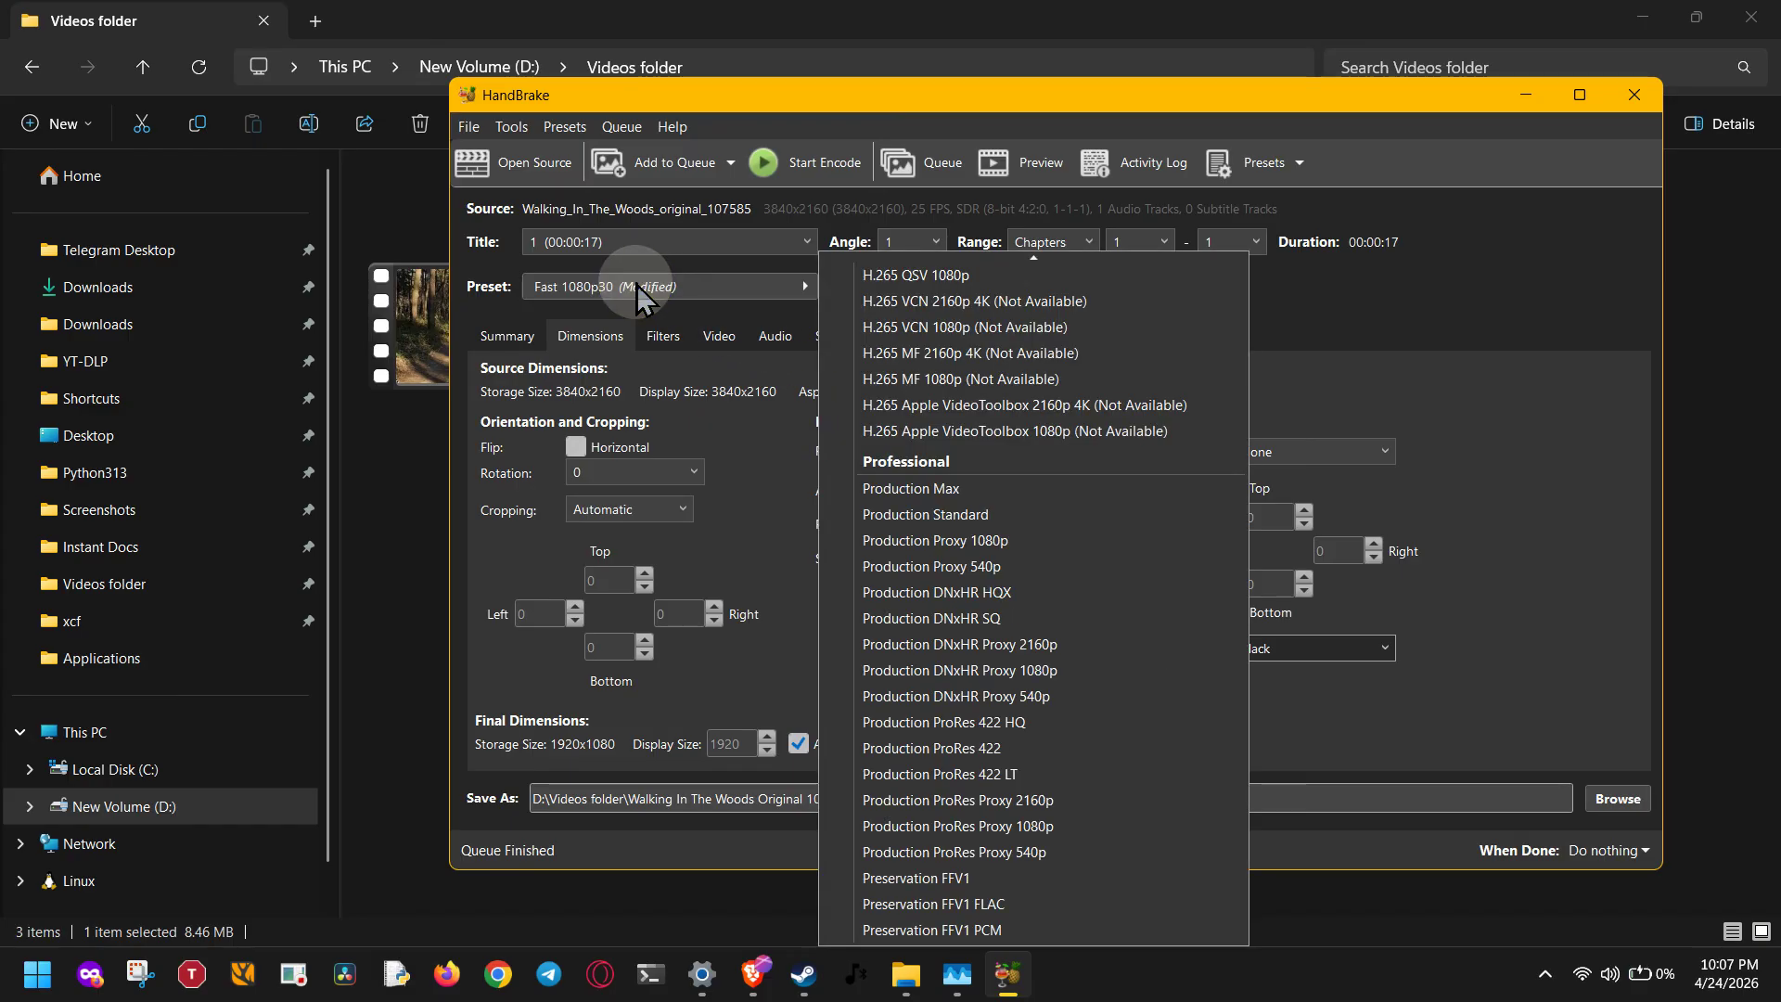
scroll(894, 436, "up", 15)
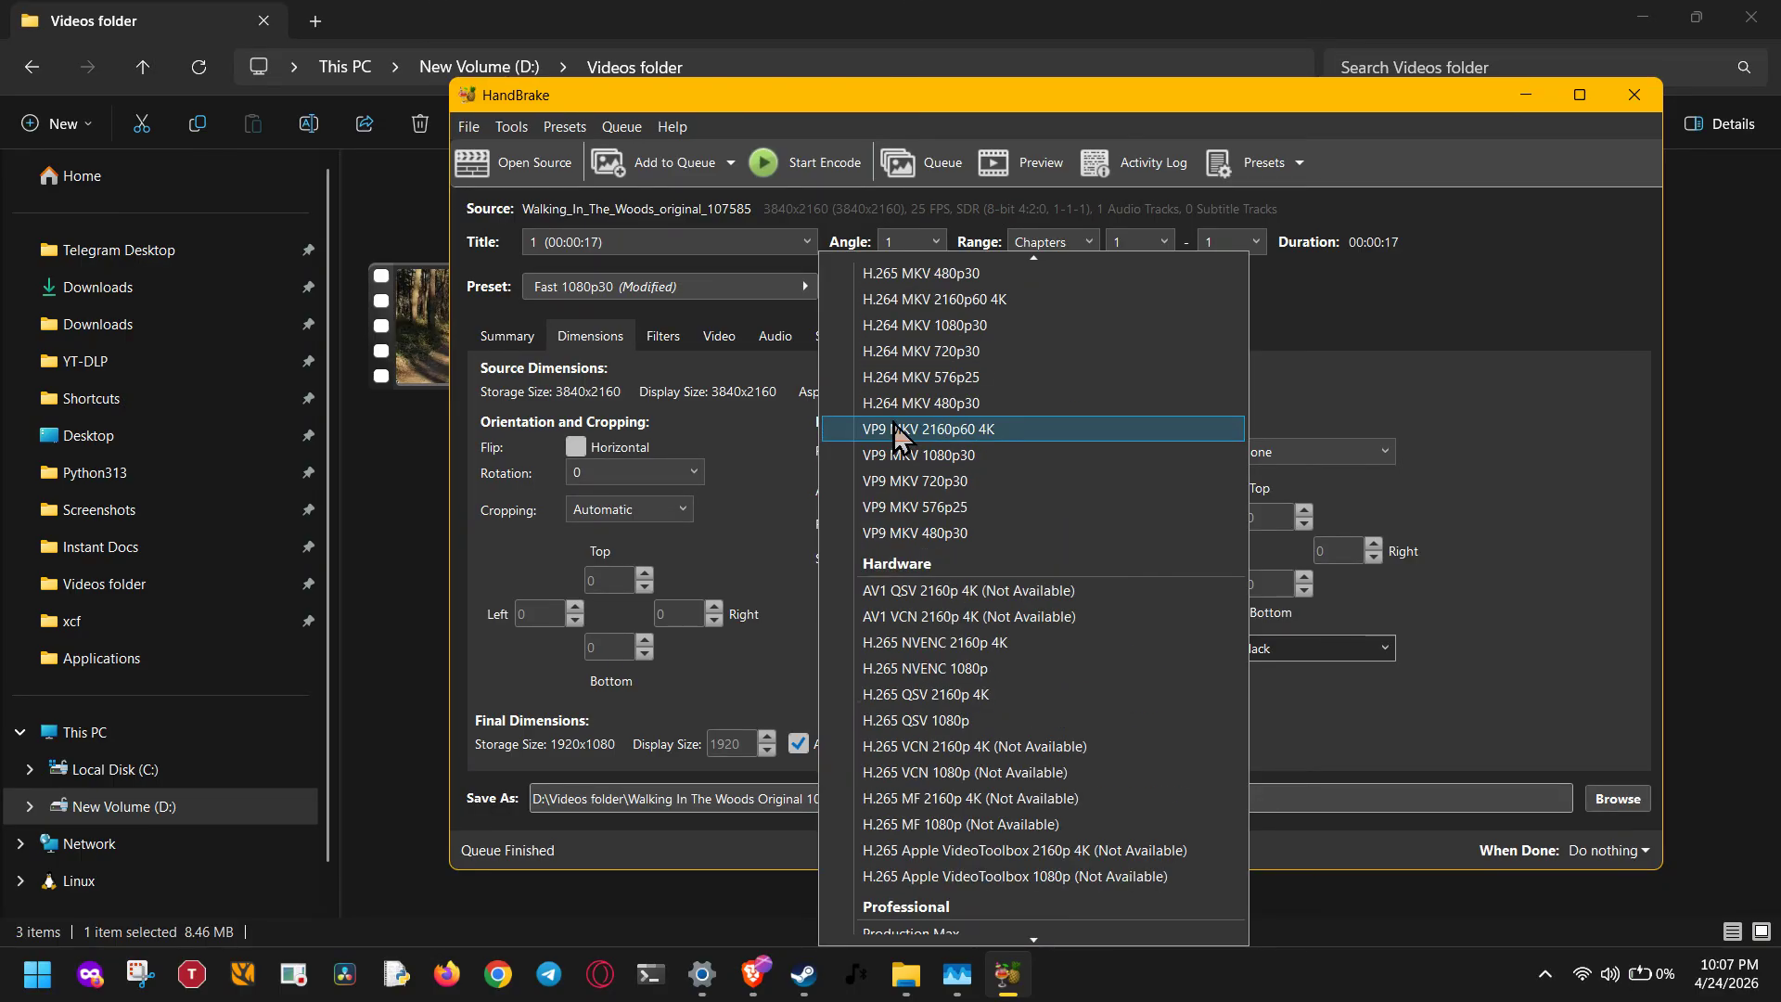
scroll(894, 417, "up", 20)
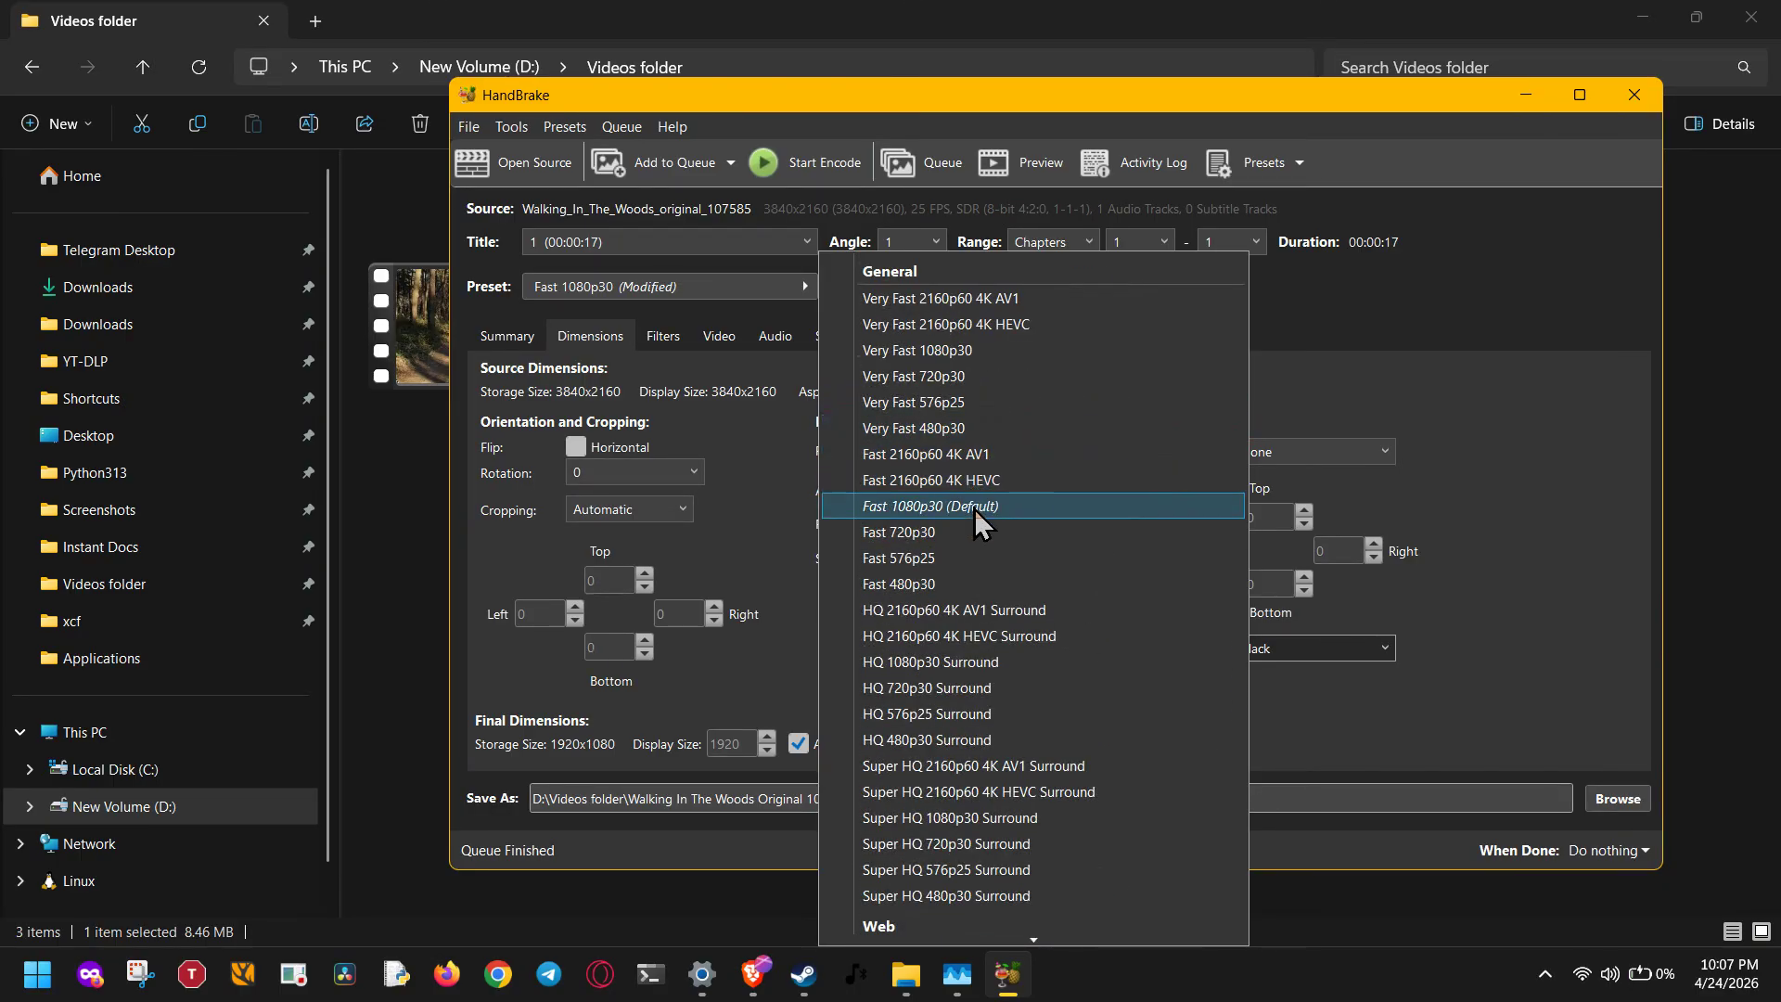
left_click(1068, 506)
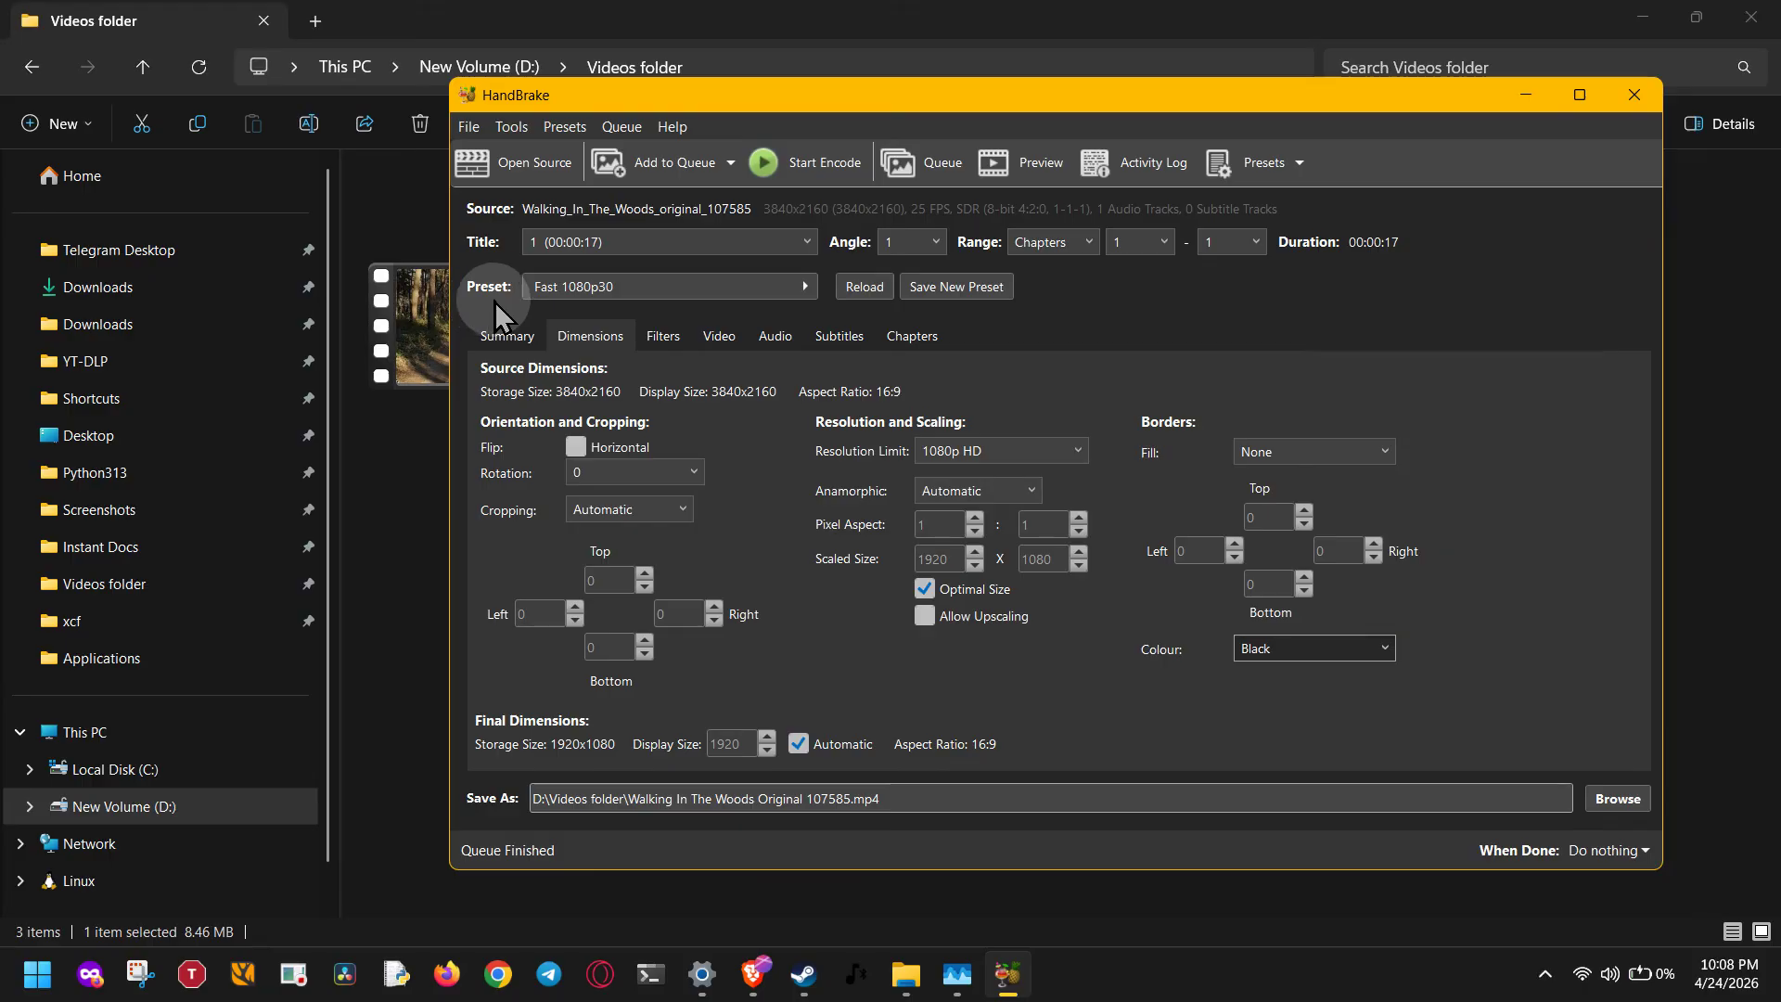
Browse the available presets across the General, Web, Devices, Matroska and Hardware categories.
left_click(598, 289)
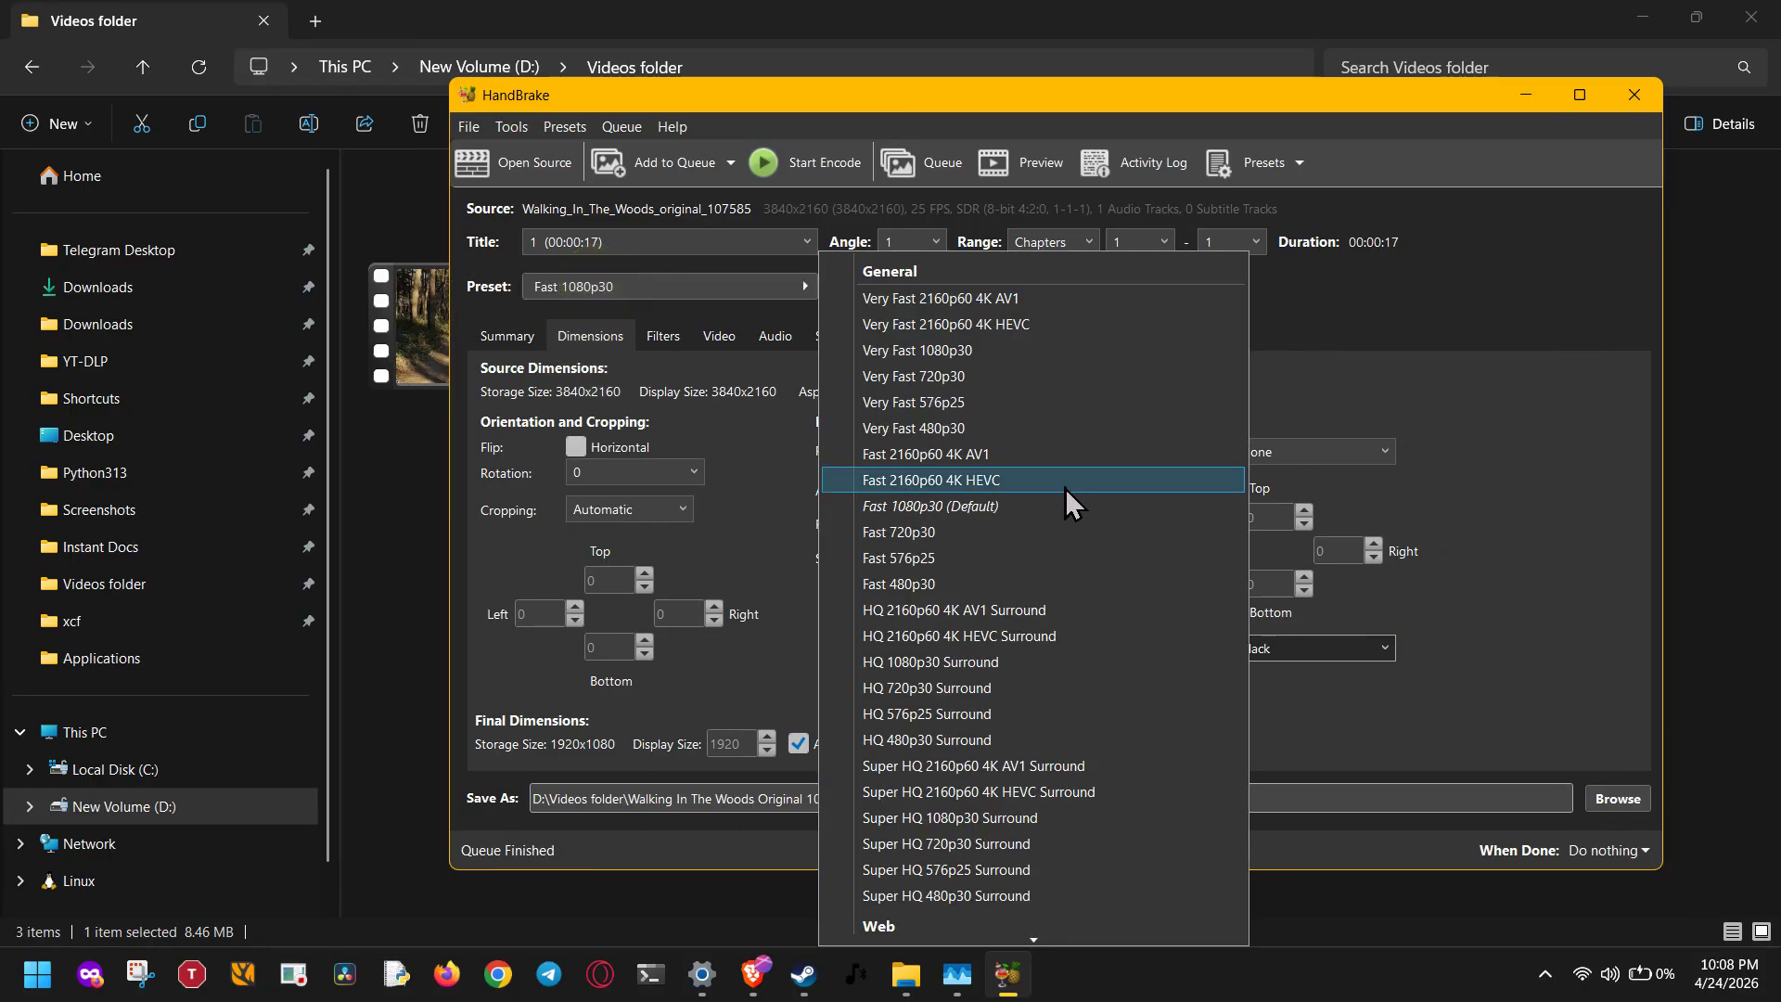
scroll(1064, 488, "down", 1)
scroll(1062, 480, "down", 5)
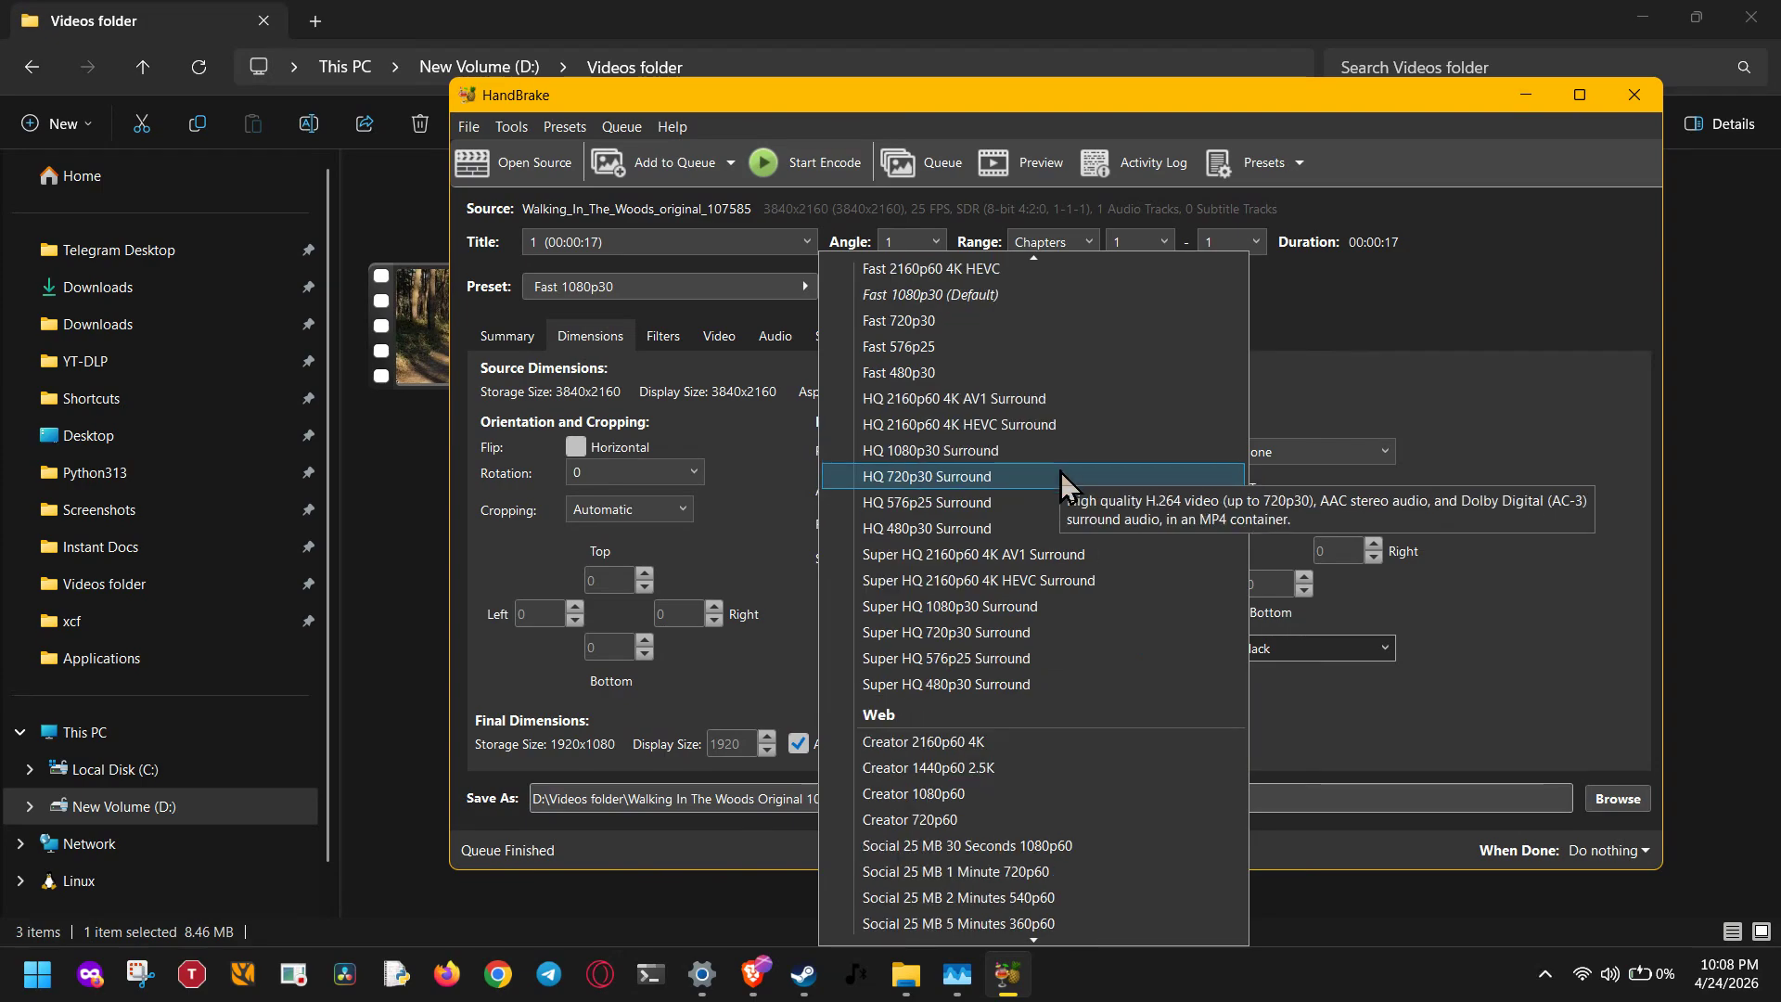
scroll(1059, 467, "down", 4)
scroll(1059, 466, "down", 5)
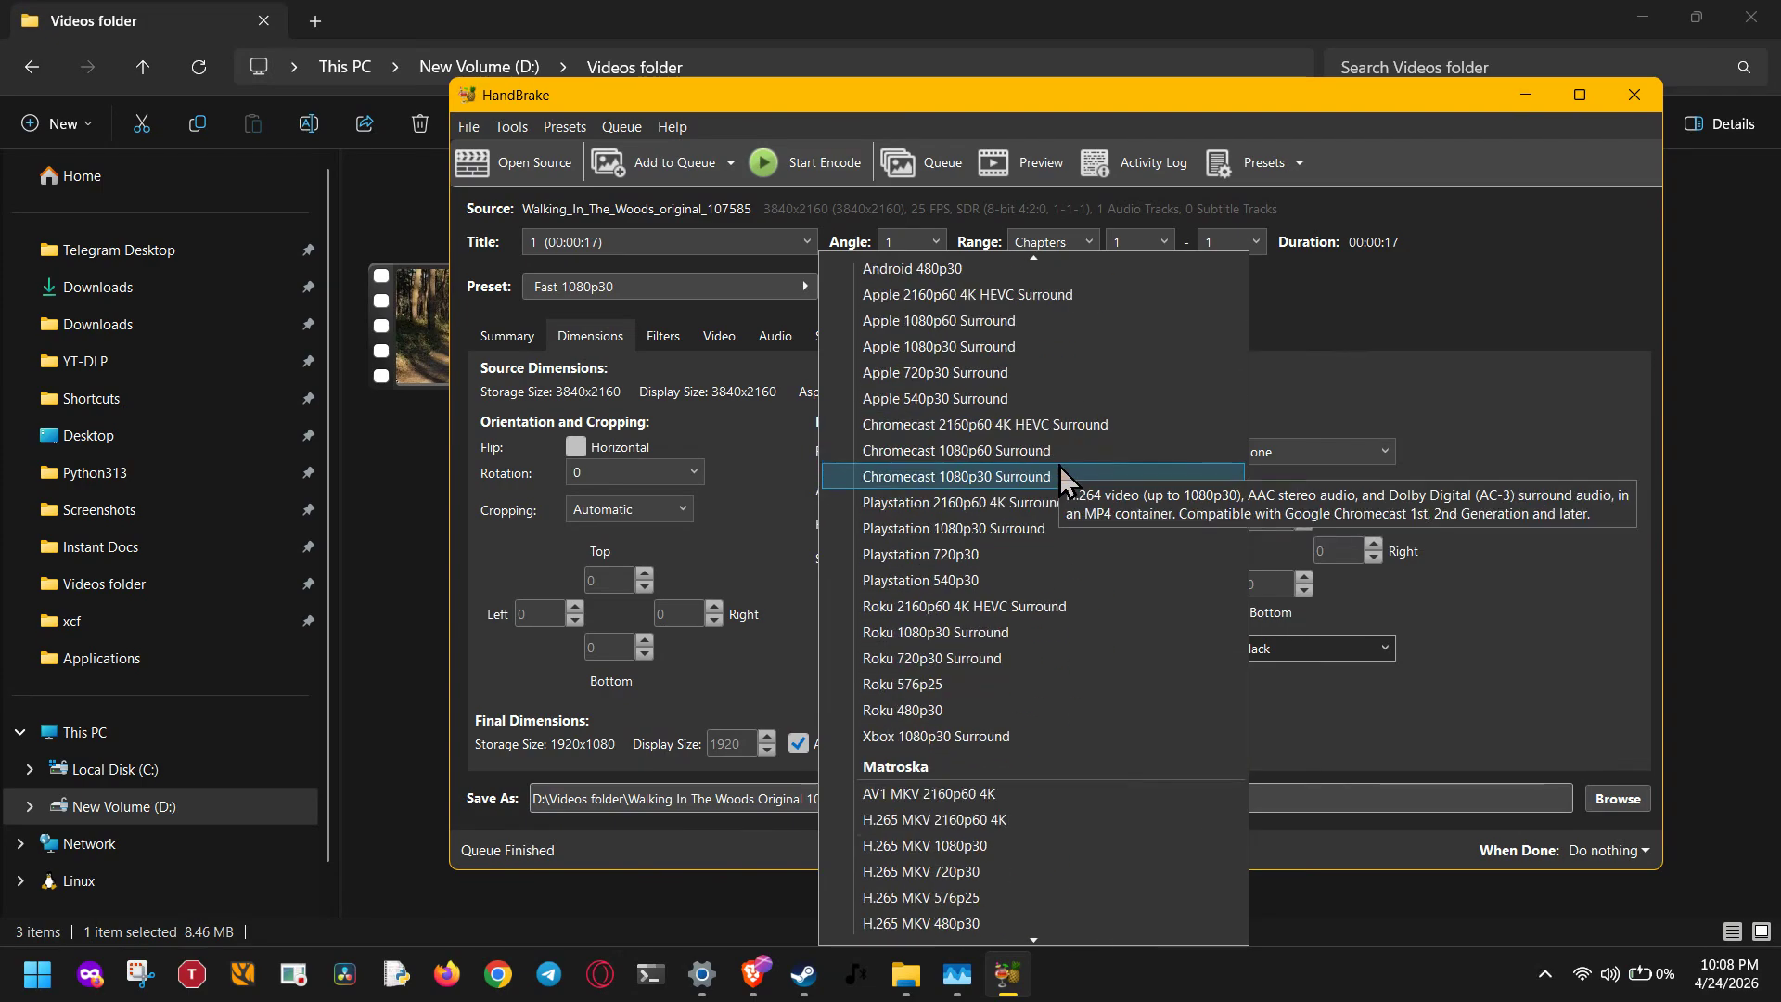
scroll(1059, 465, "up", 5)
scroll(1059, 465, "up", 3)
scroll(1035, 470, "down", 4)
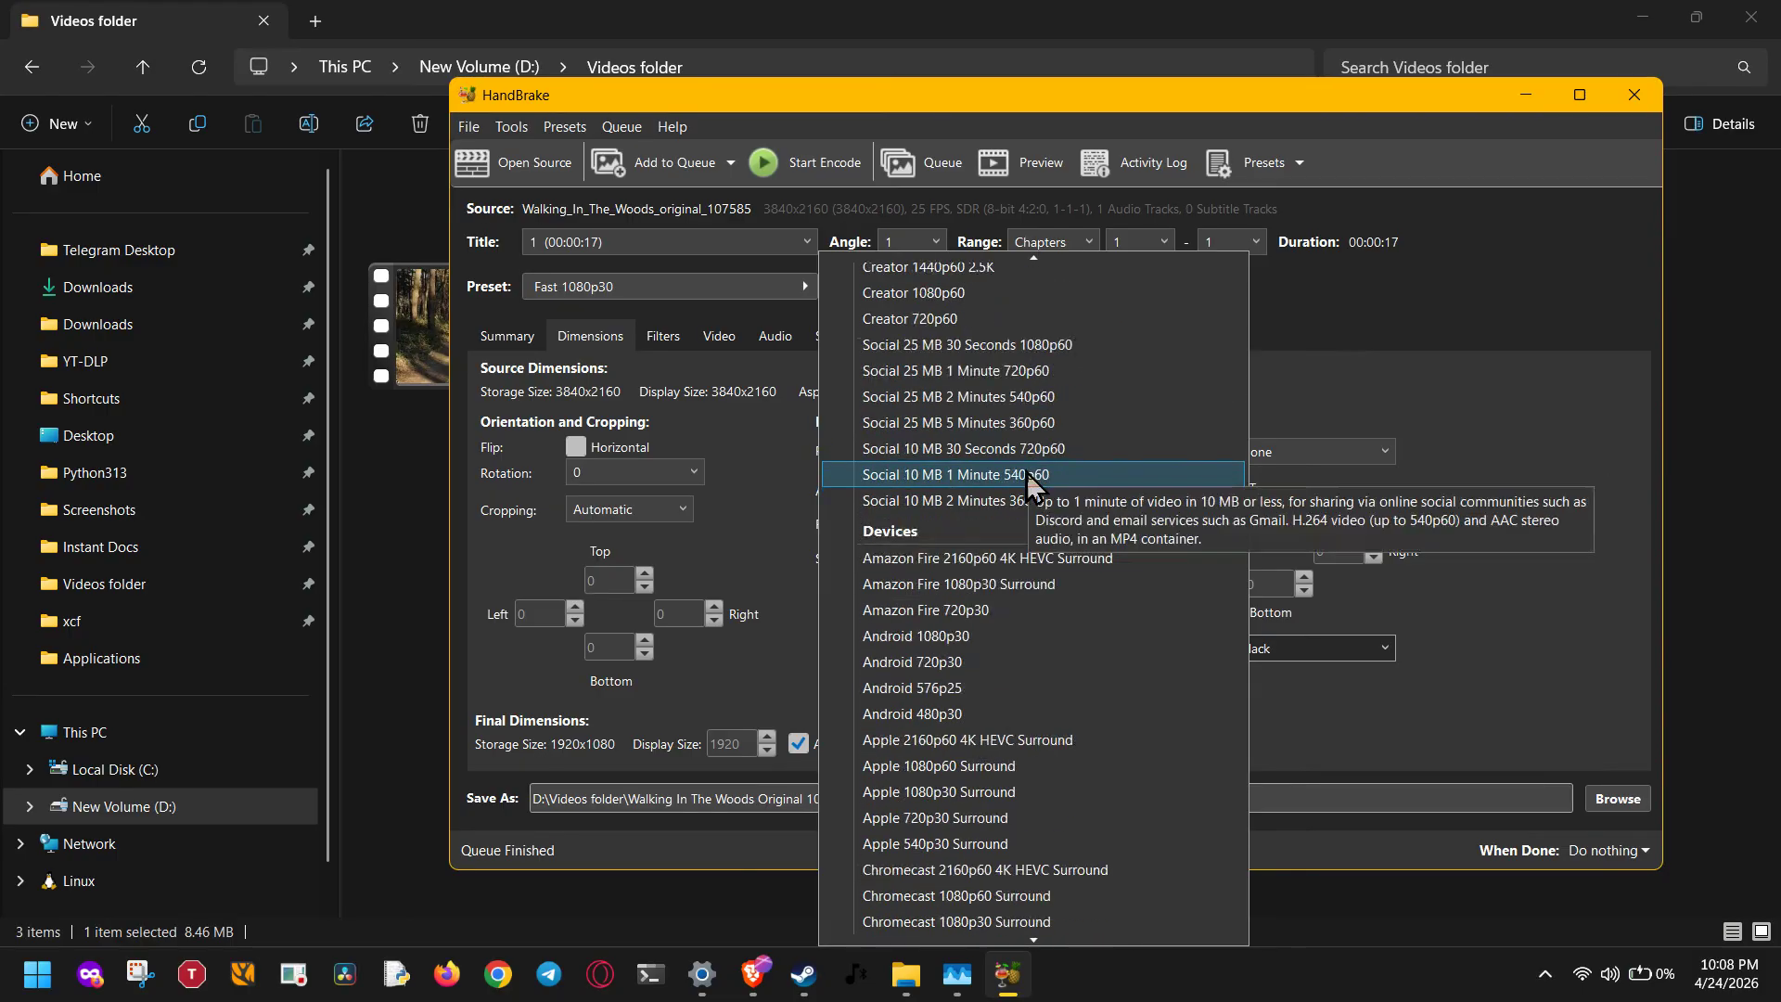
scroll(1026, 471, "down", 3)
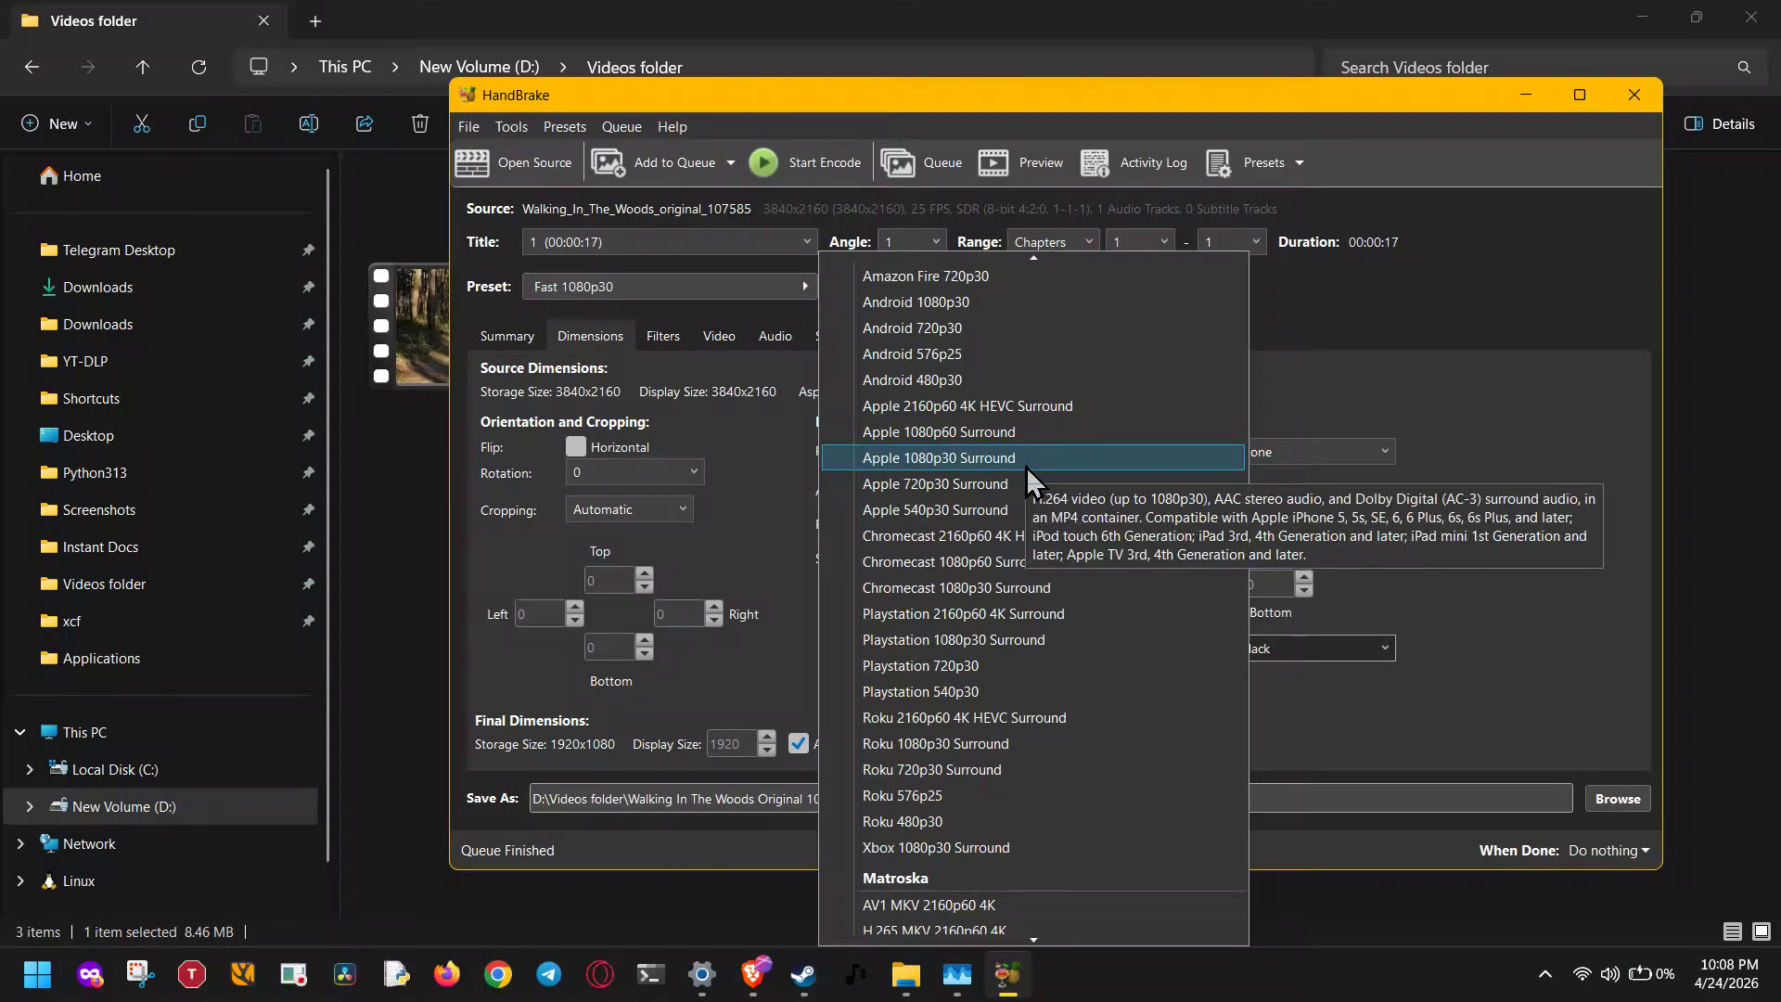
scroll(1026, 471, "down", 2)
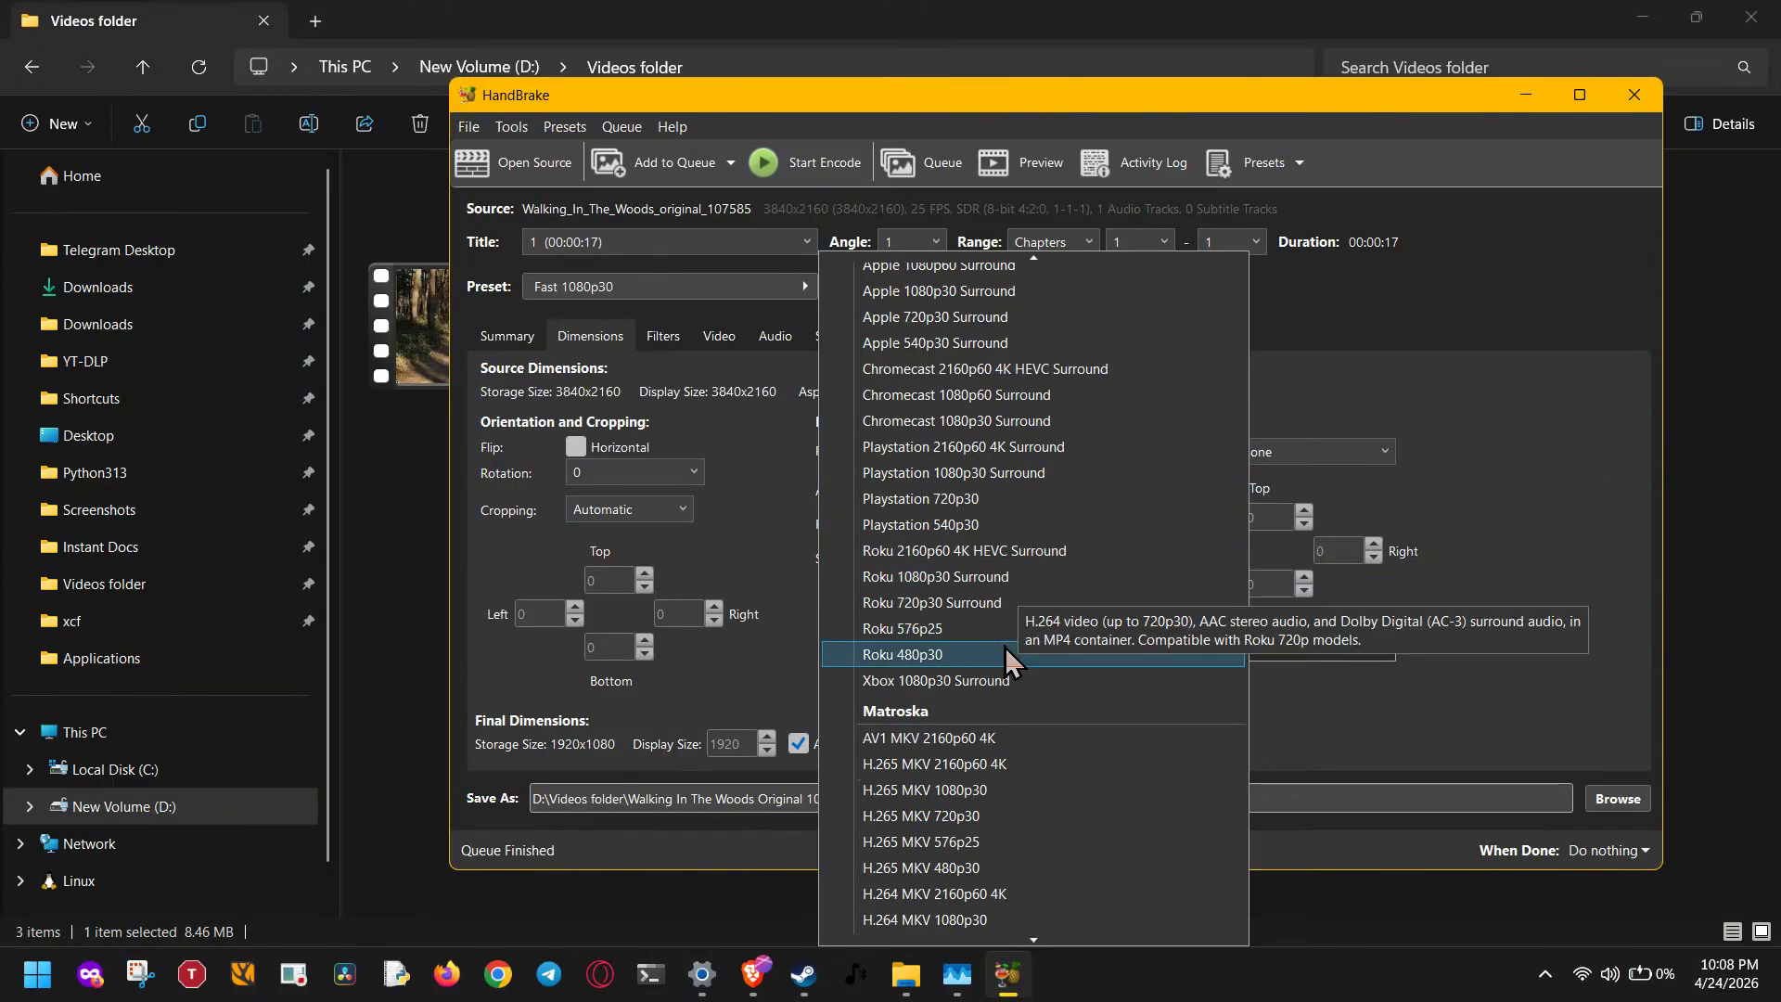
scroll(1004, 641, "down", 6)
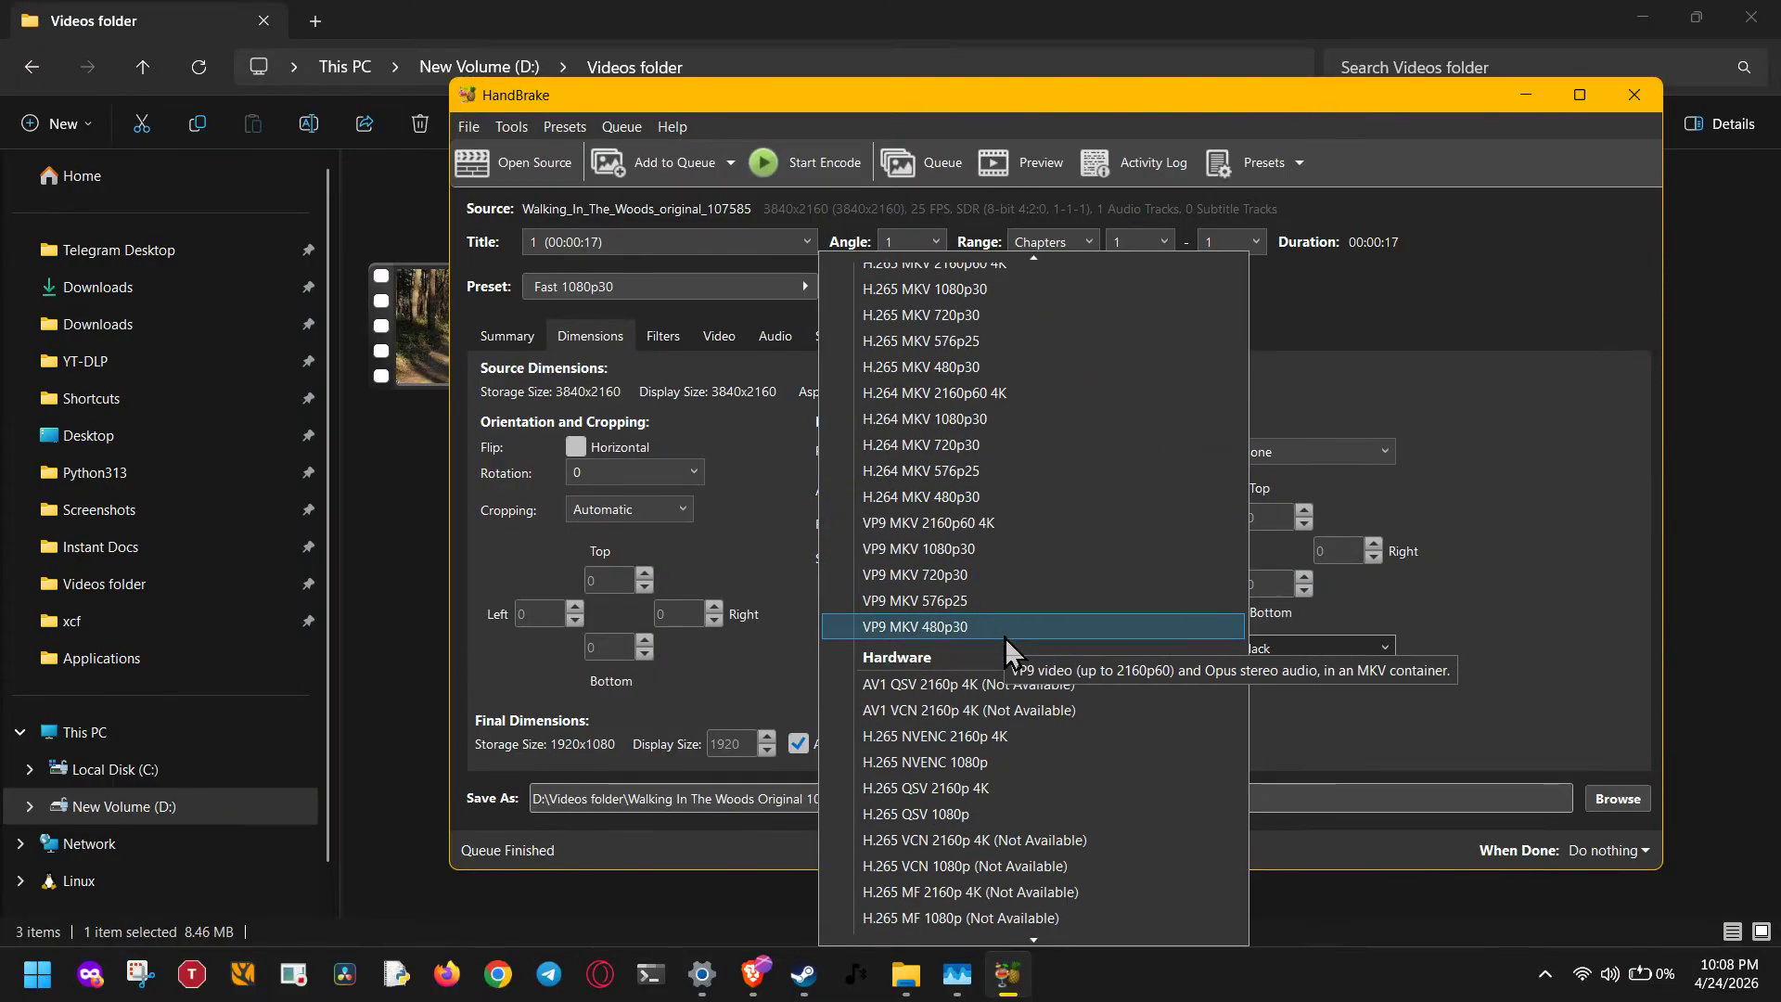
left_click(1348, 302)
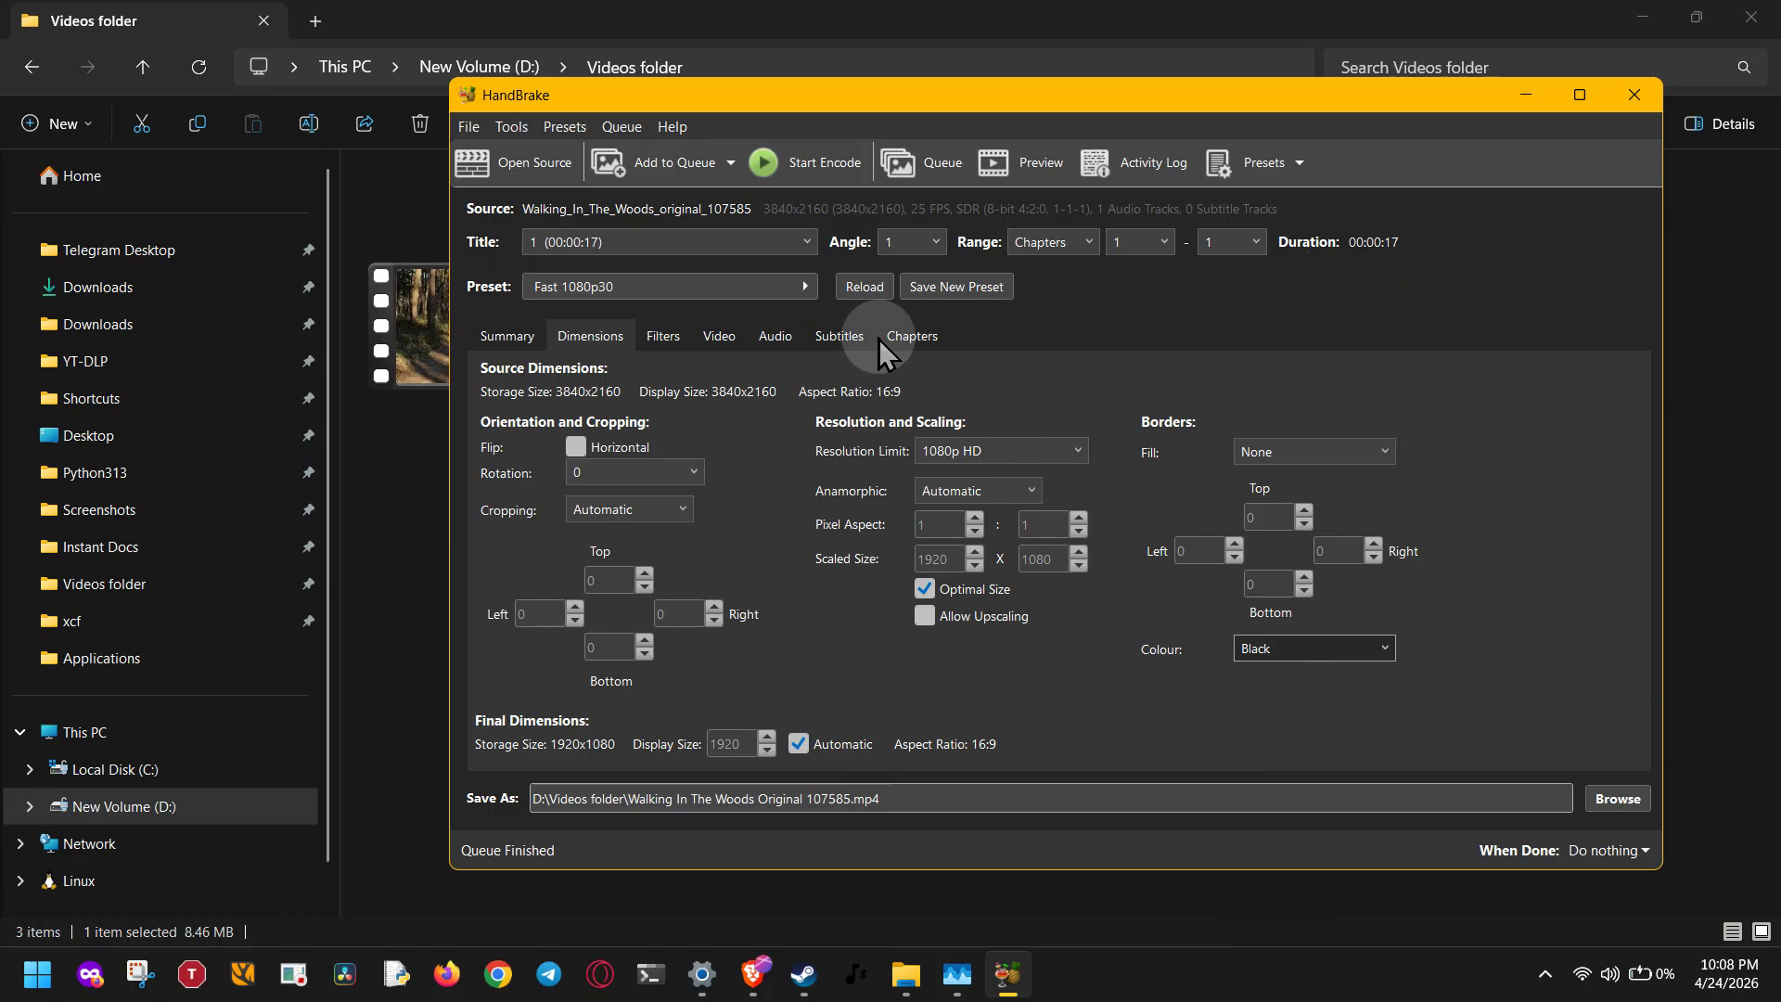
Choose MP4 as the output container format in the summary settings.
left_click(501, 335)
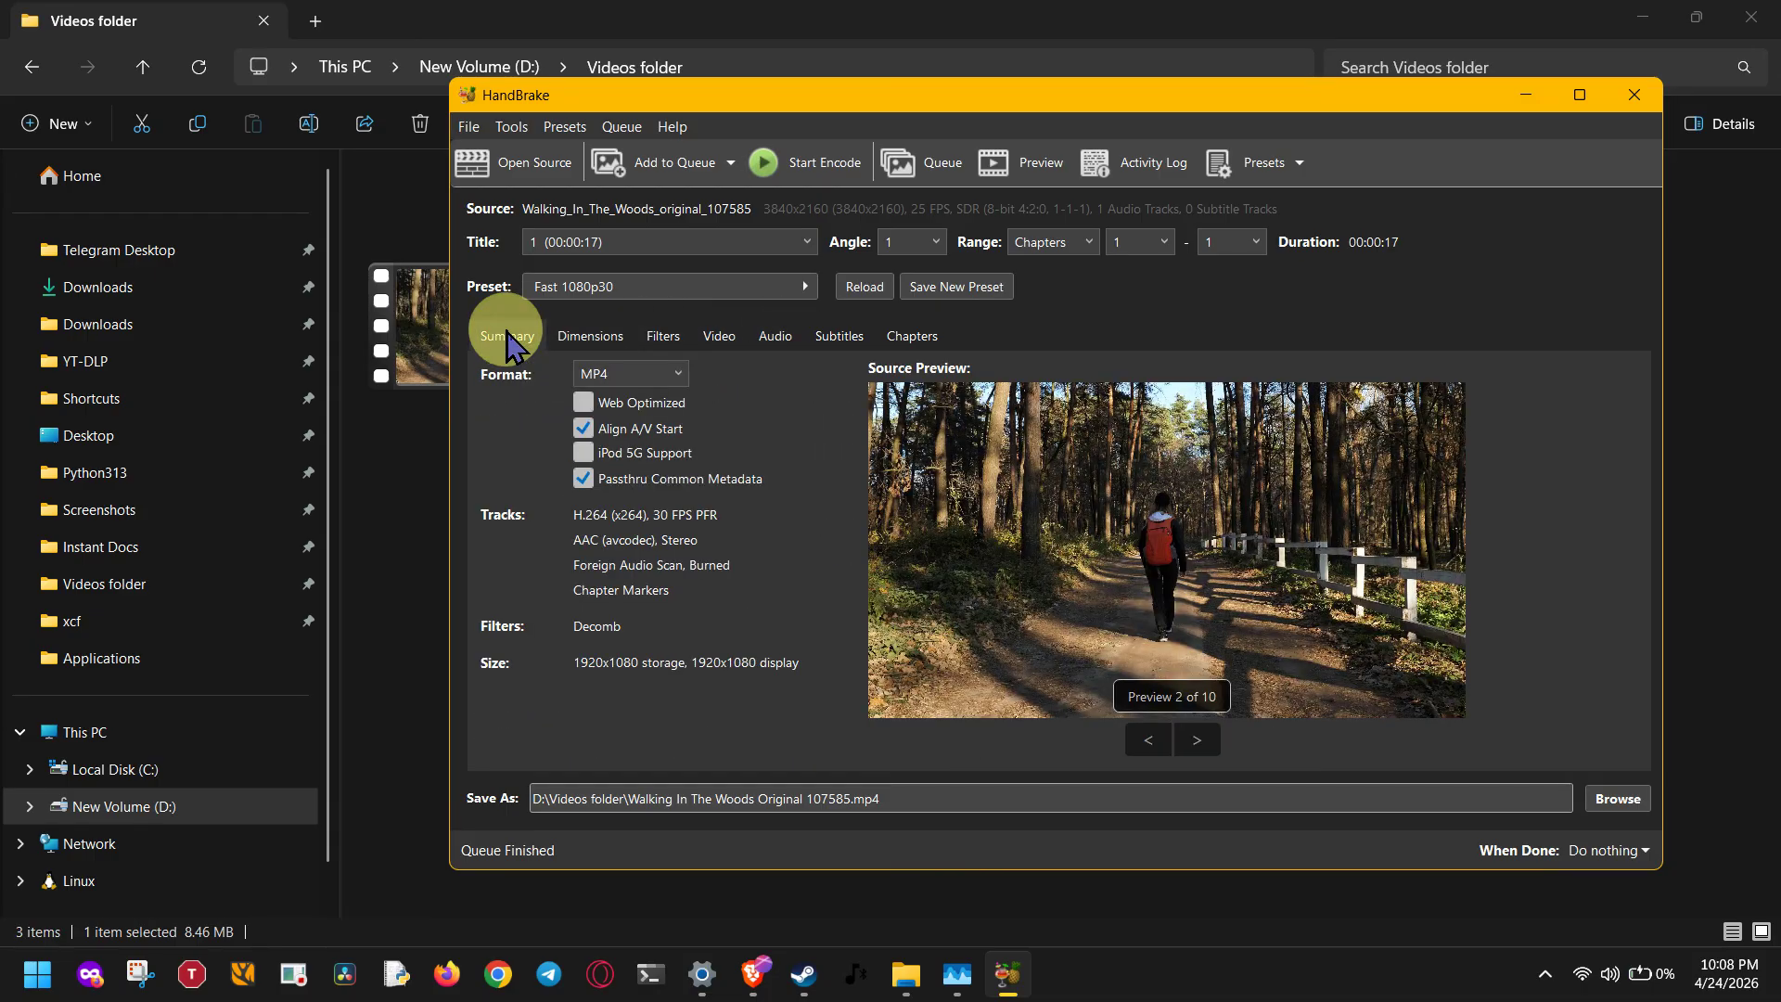
left_click(623, 374)
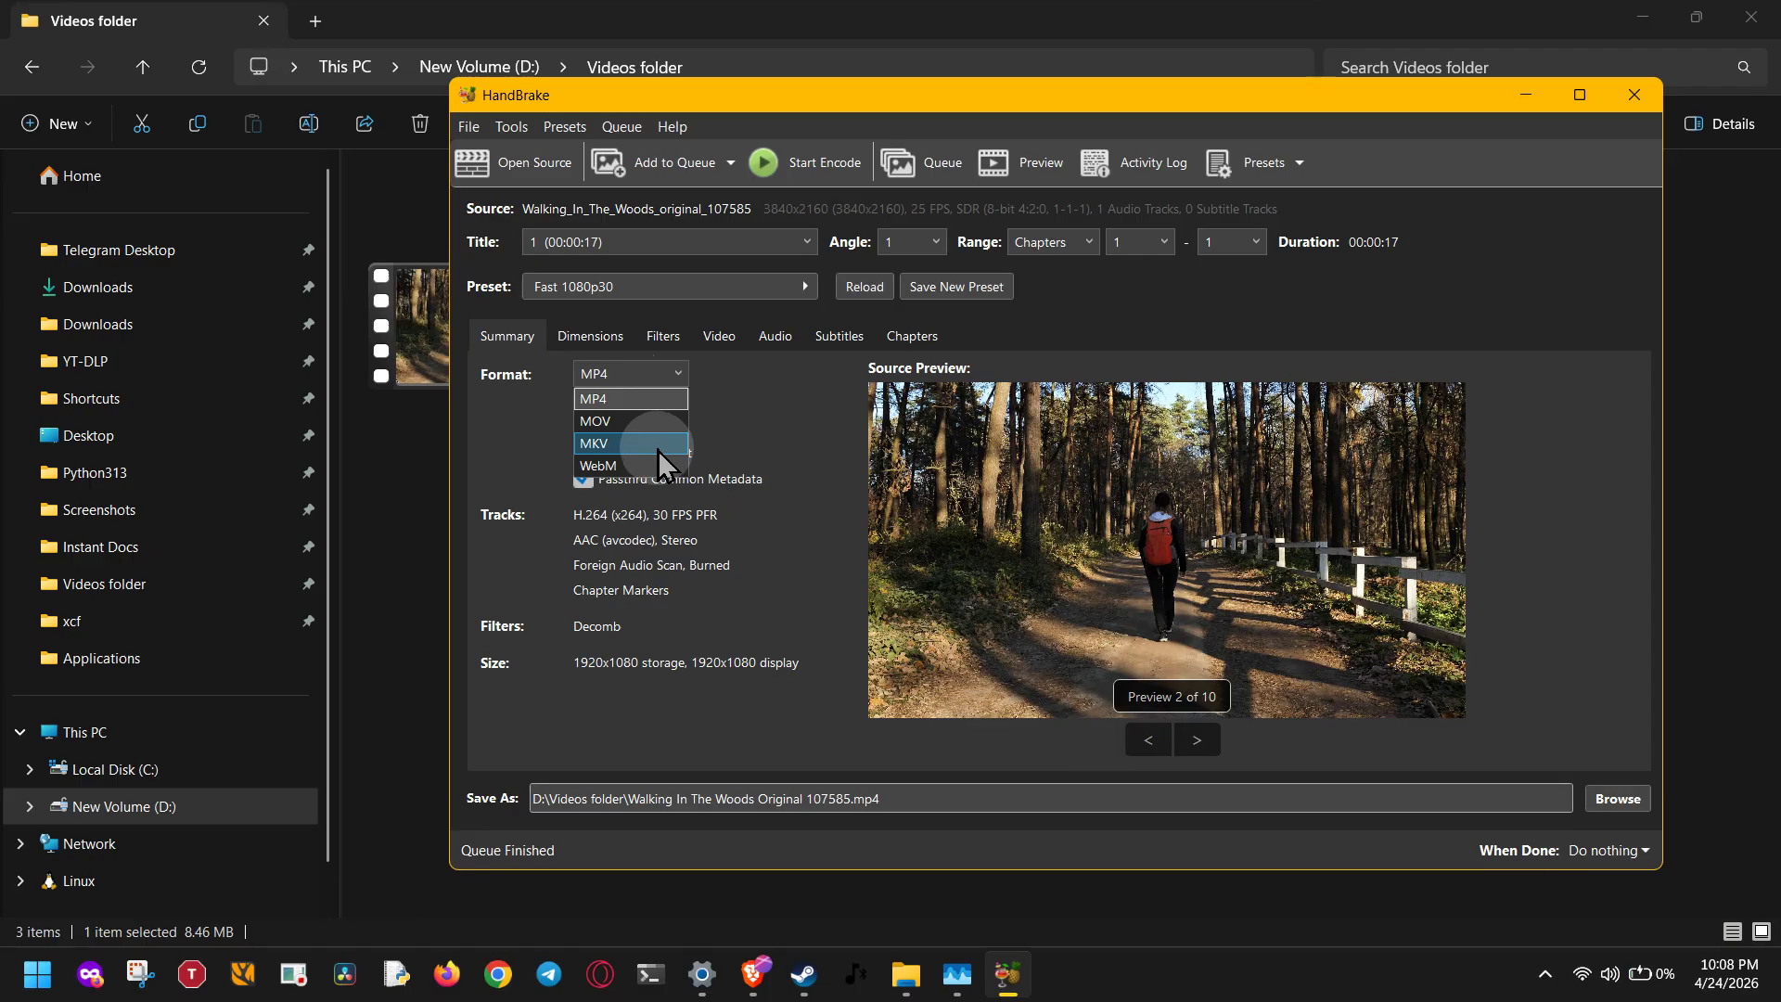
left_click(670, 397)
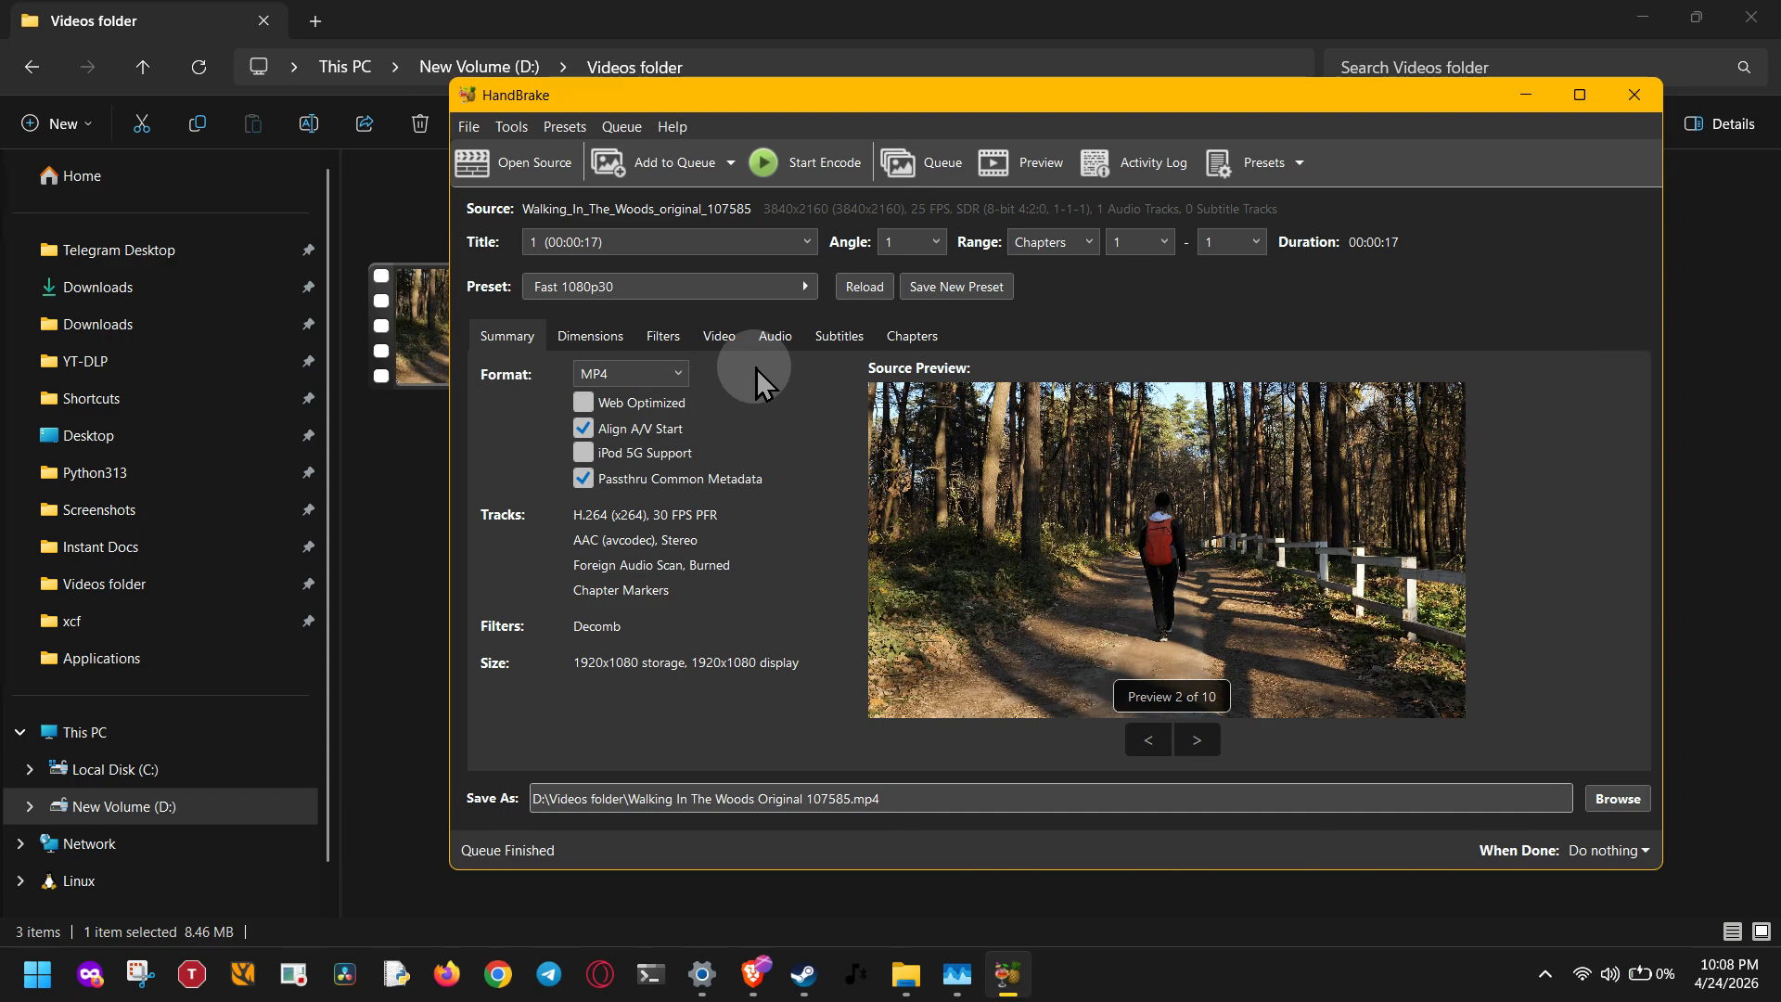
Check the cropping options in the dimension settings.
left_click(594, 338)
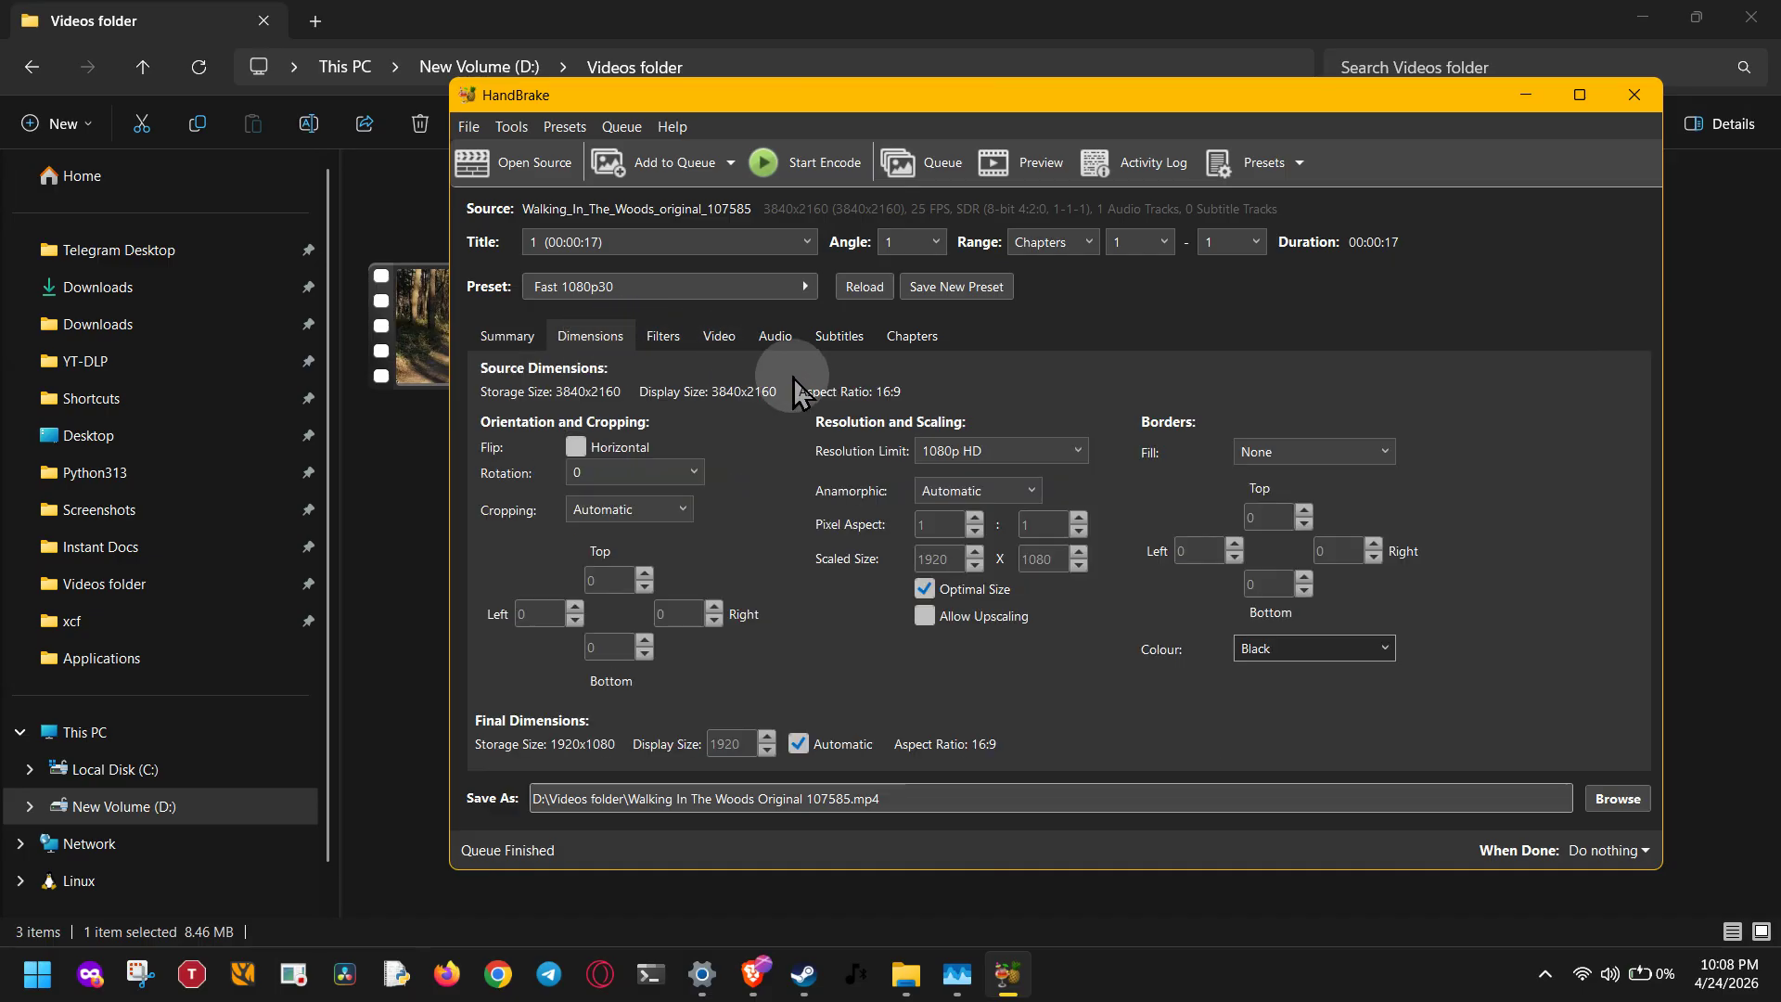
left_click(672, 509)
left_click(731, 504)
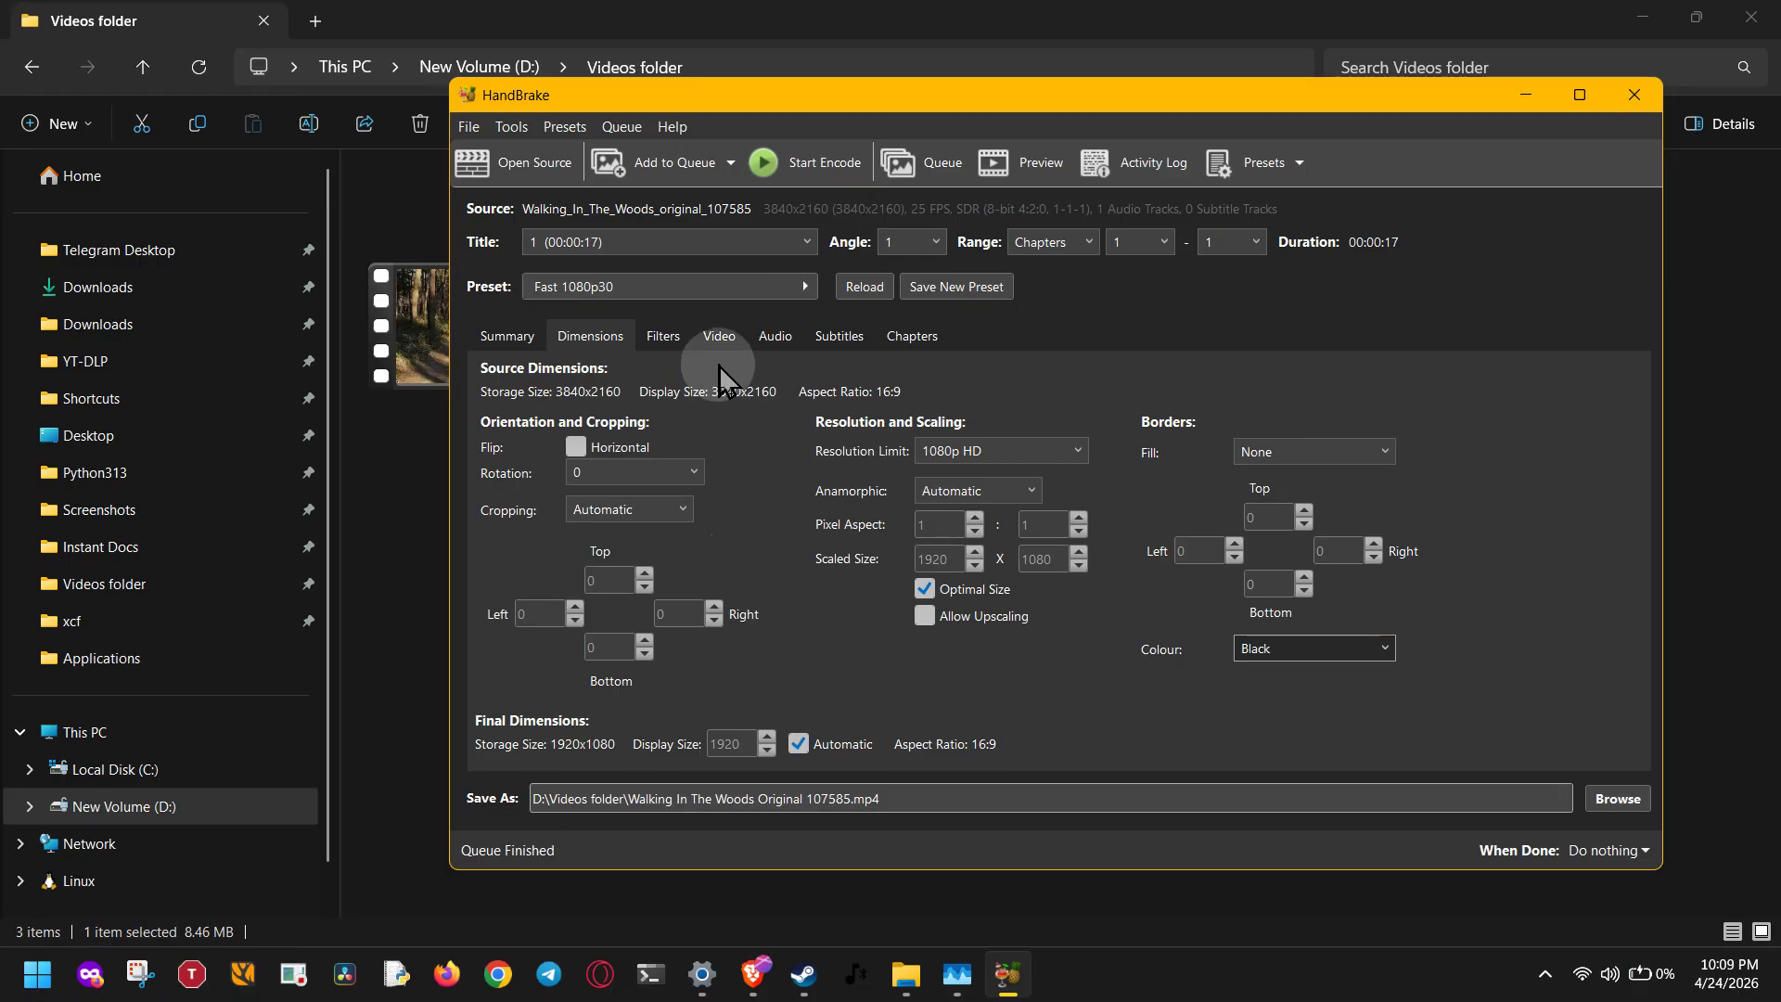
Set the video's constant quality to RF 20.
left_click(723, 338)
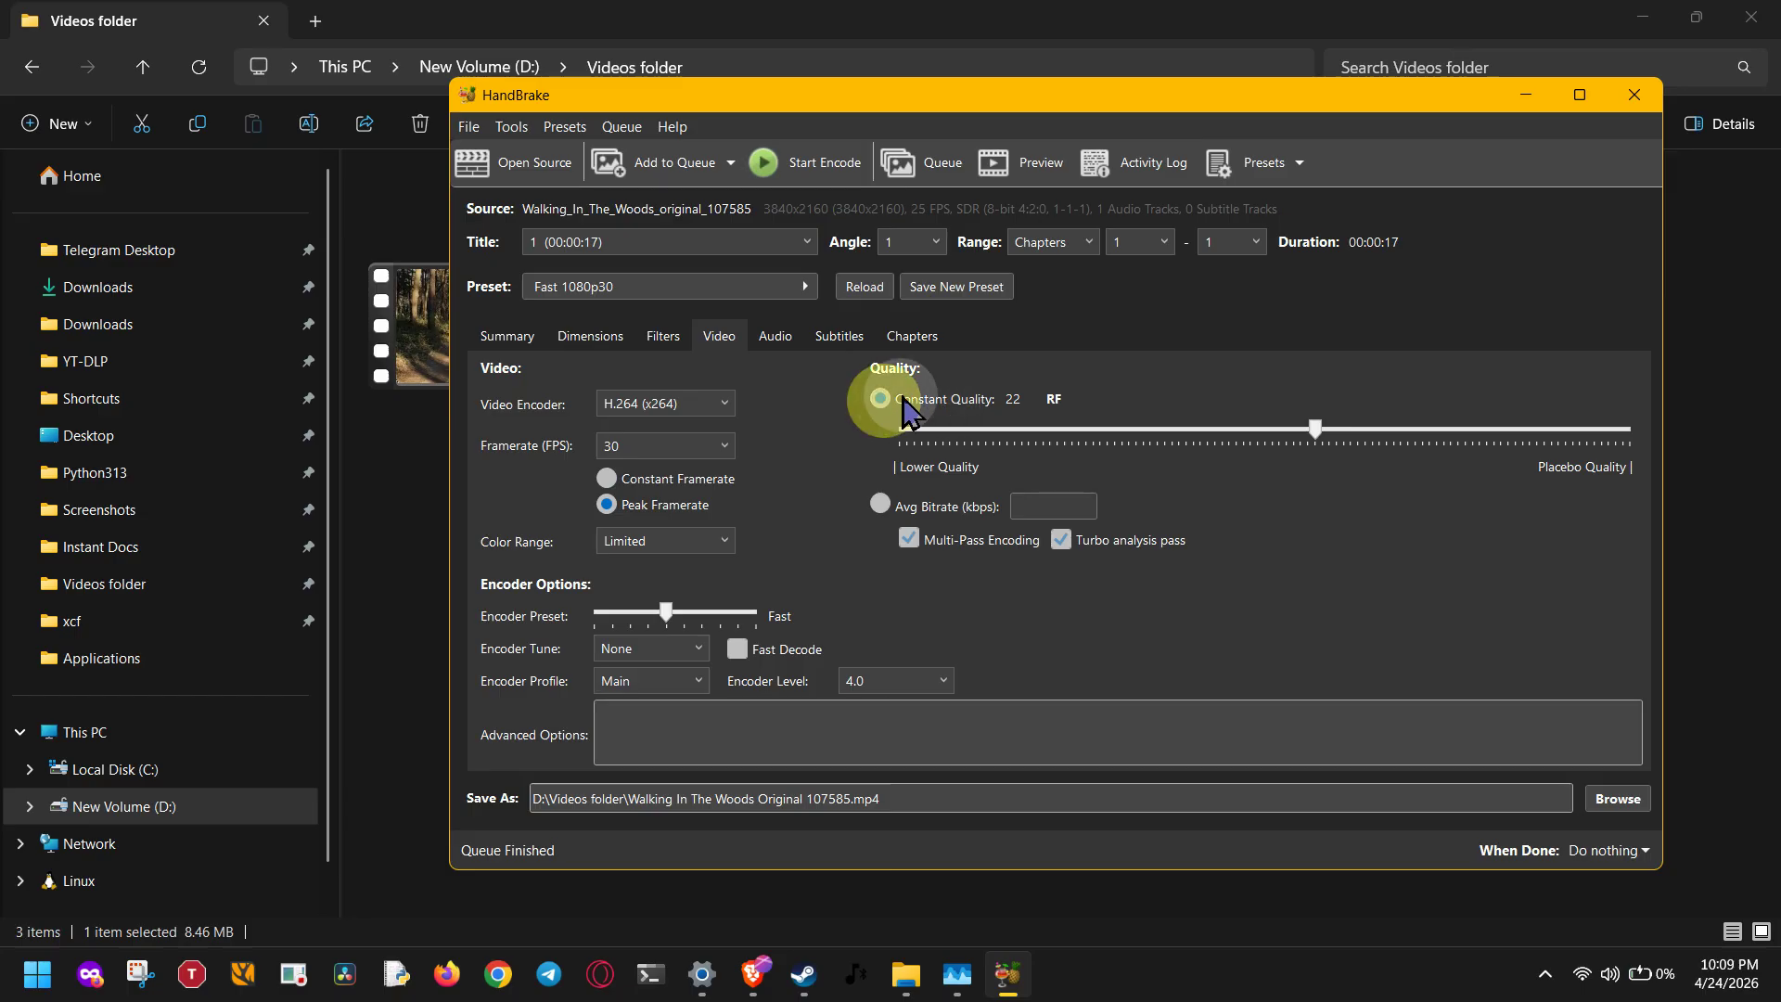
left_click(1025, 400)
left_click(1052, 401)
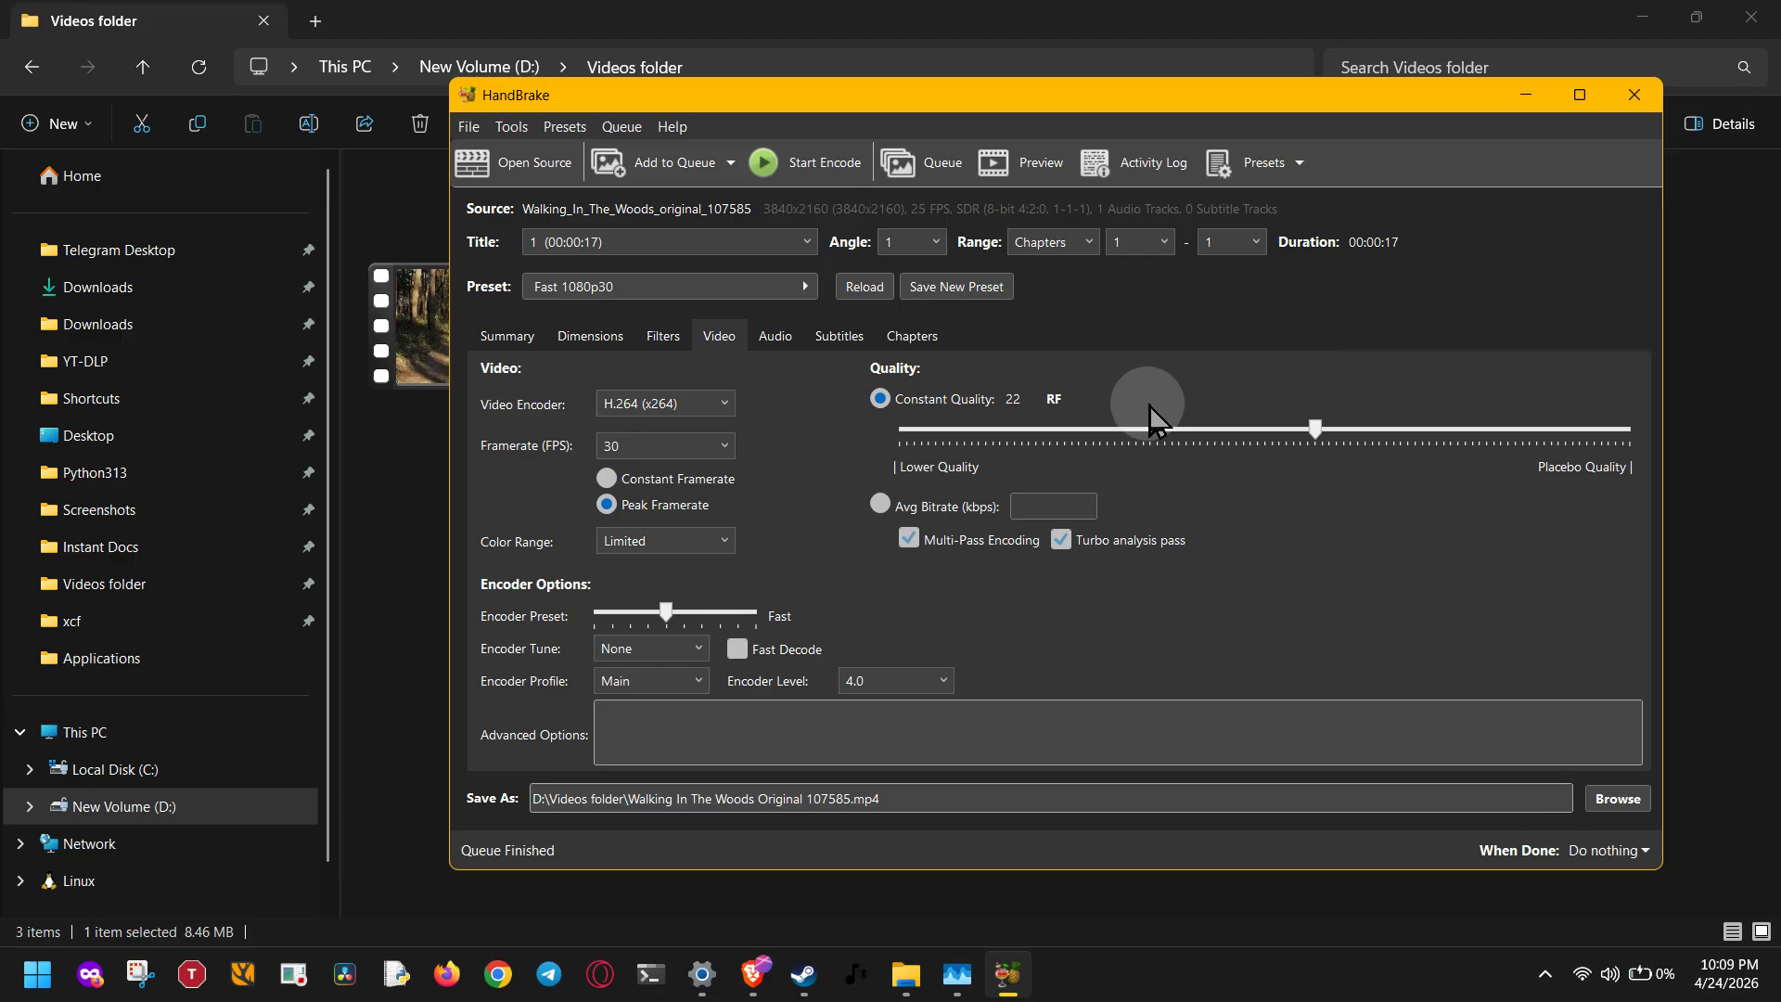
left_click(1317, 428)
left_click_drag(1322, 436, 1349, 436)
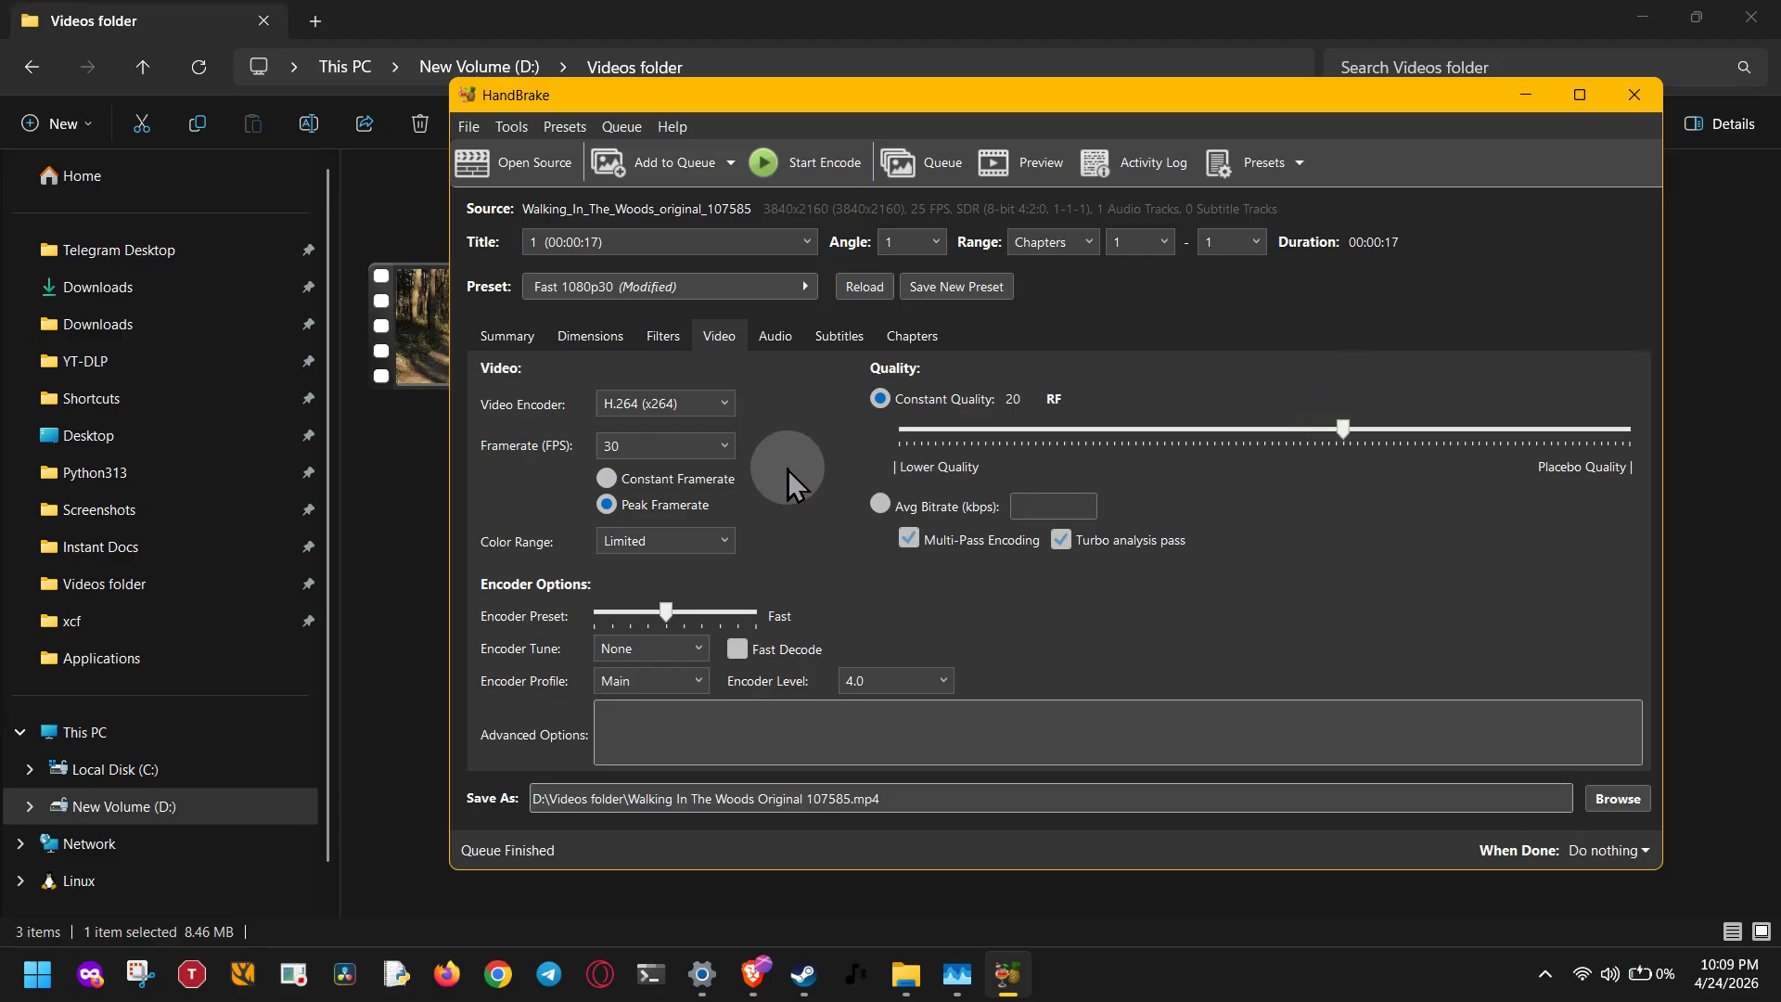
Set the video framerate to Same as source with Constant Framerate.
left_click(664, 449)
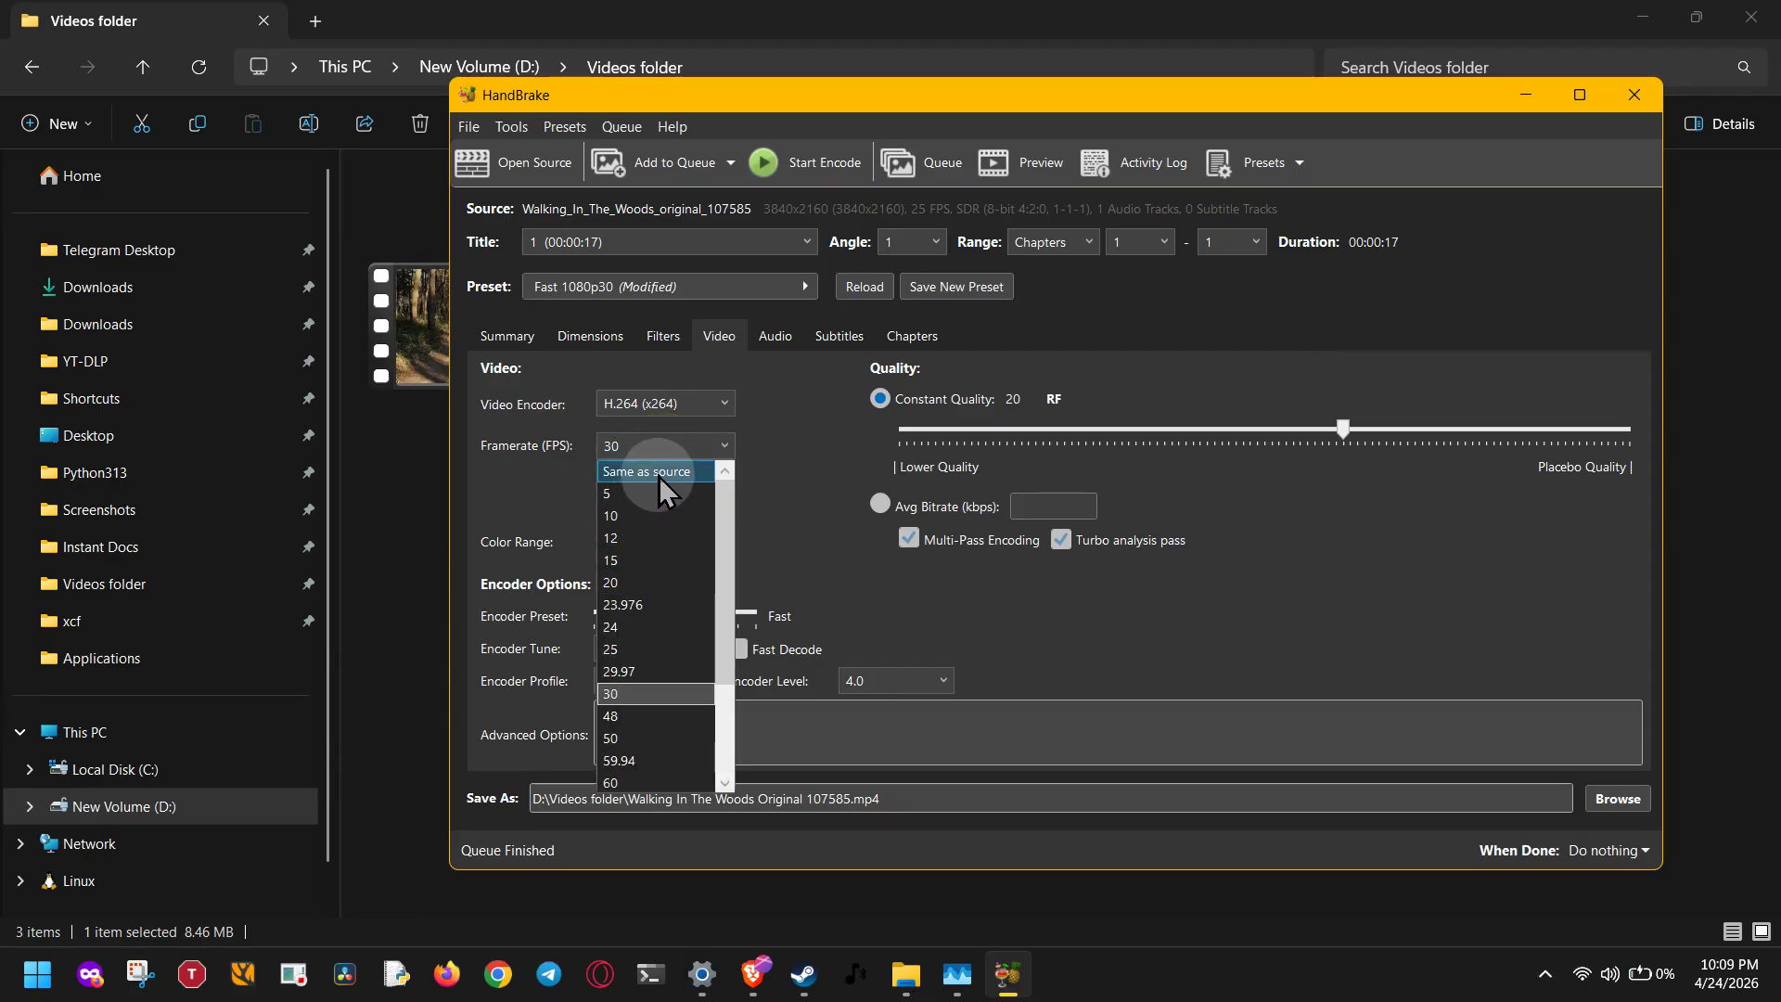
left_click(671, 475)
left_click(660, 478)
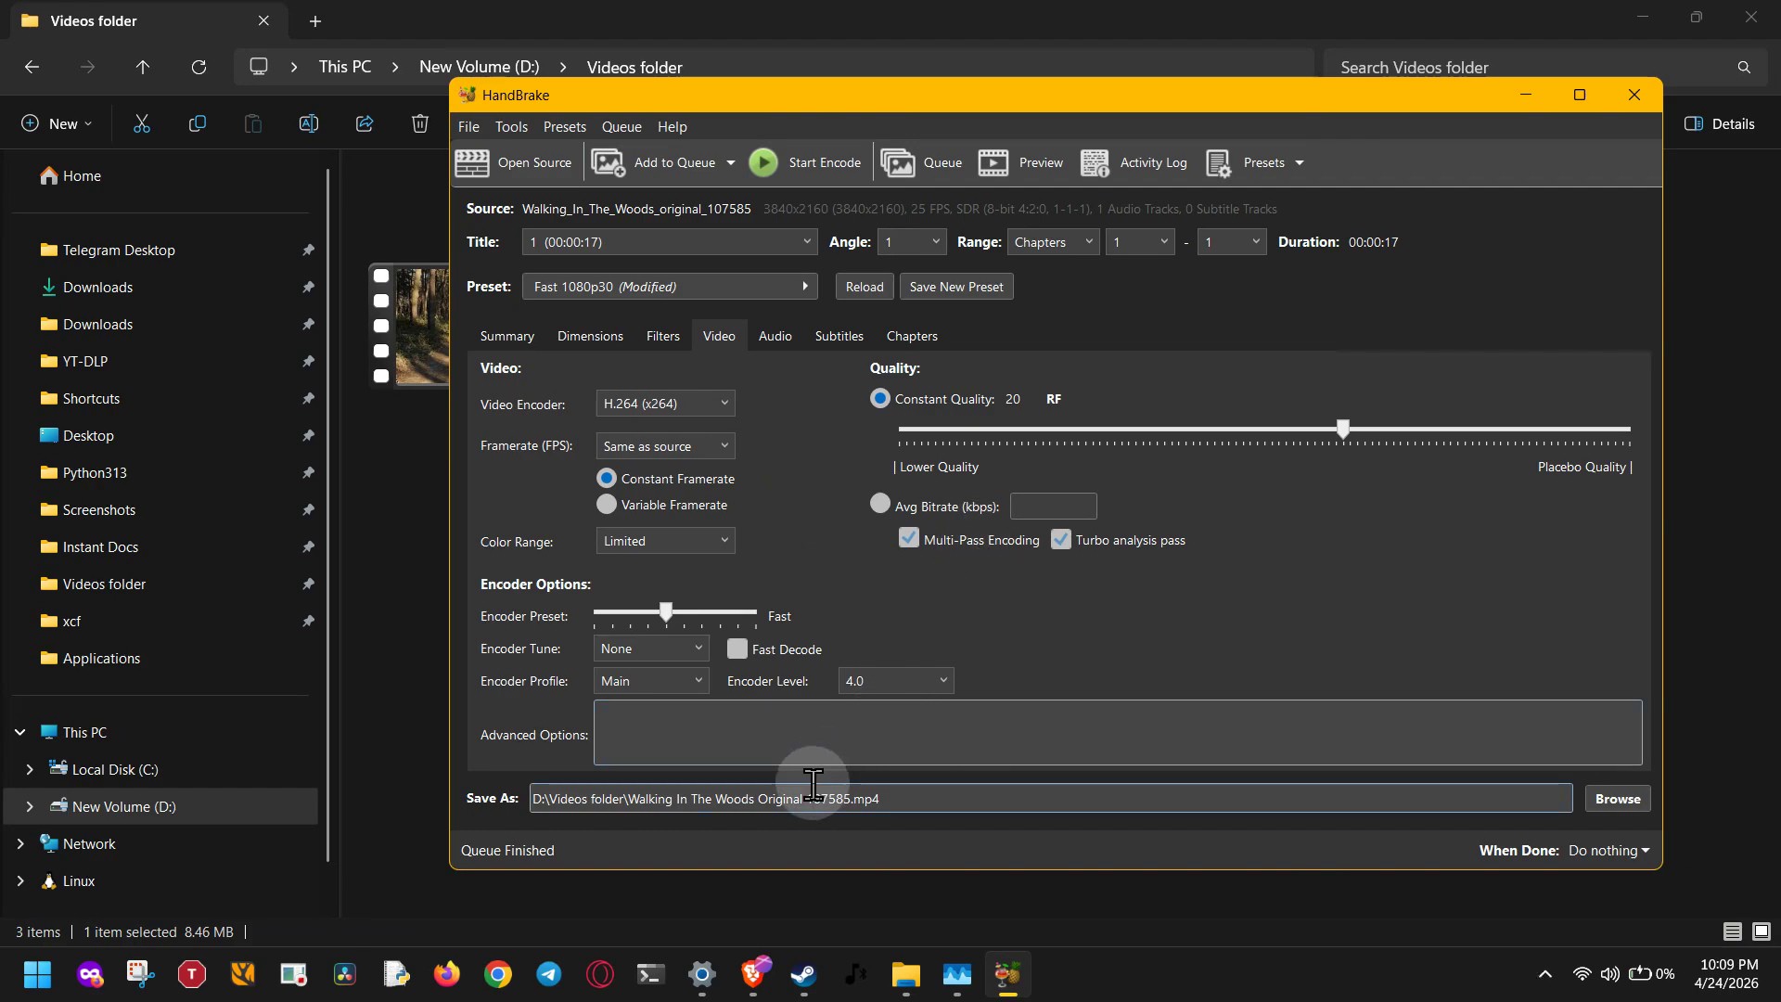
Name the output file Walk and keep it in the Videos folder as an MP4.
left_click_drag(836, 795, 677, 798)
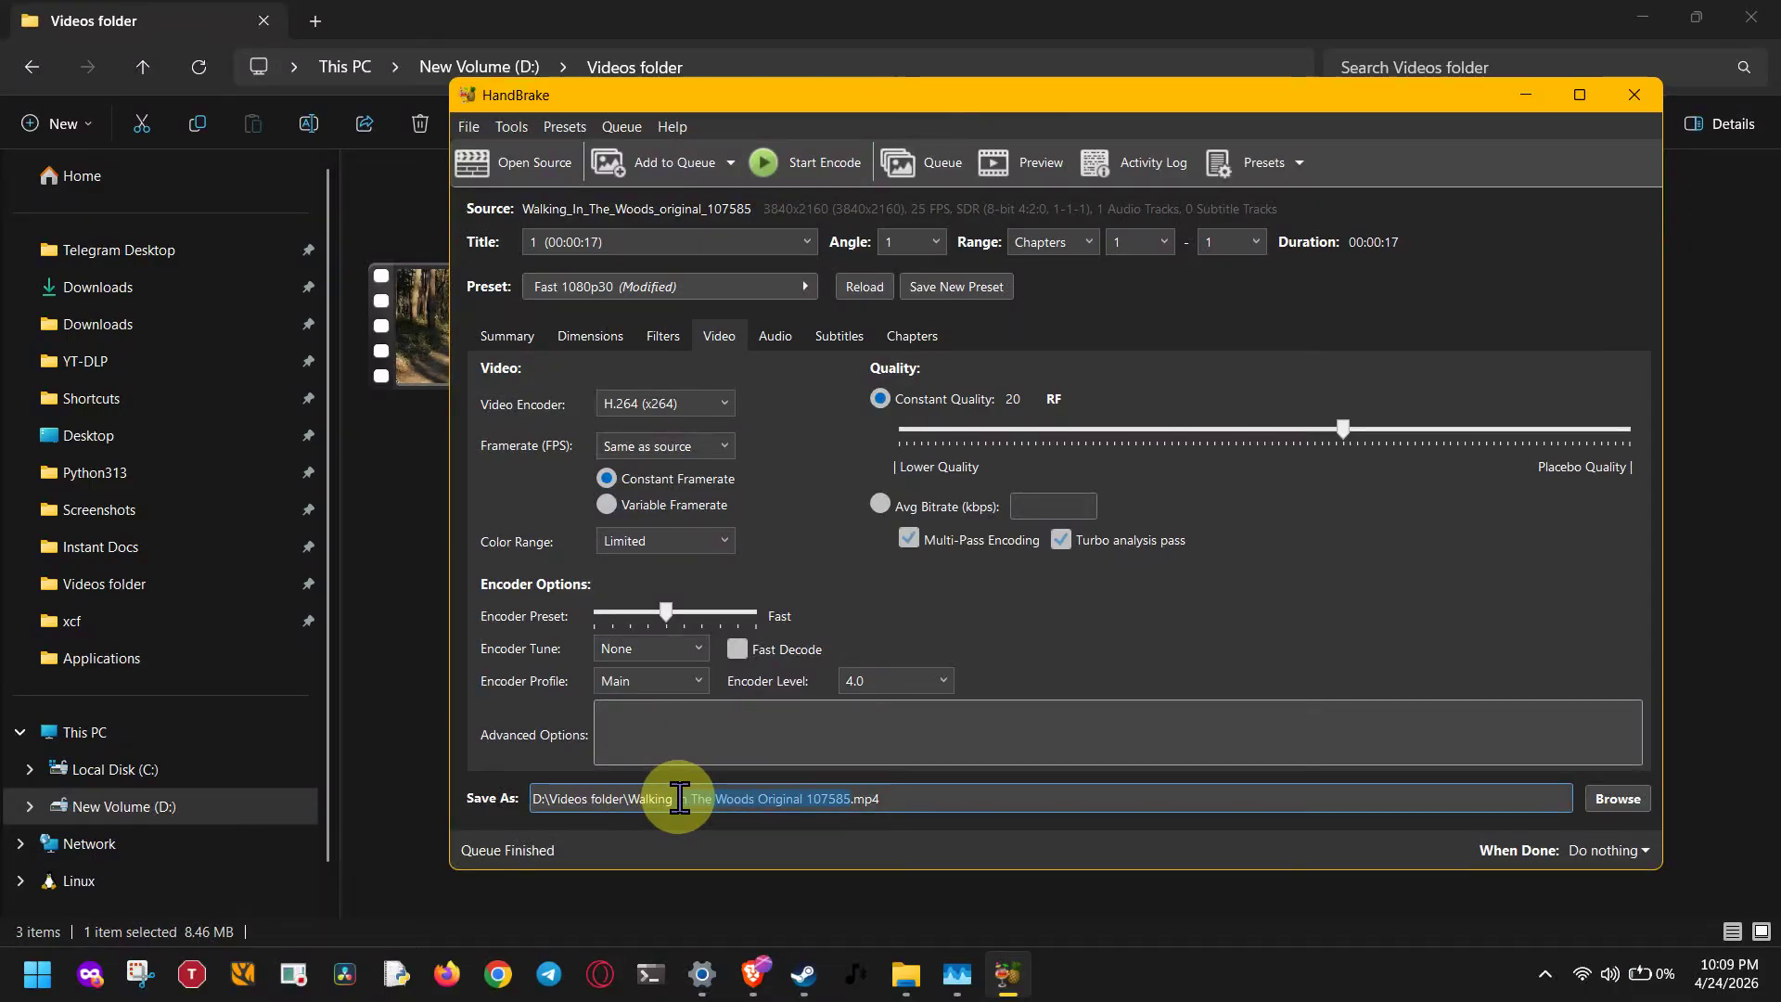
left_click(1592, 803)
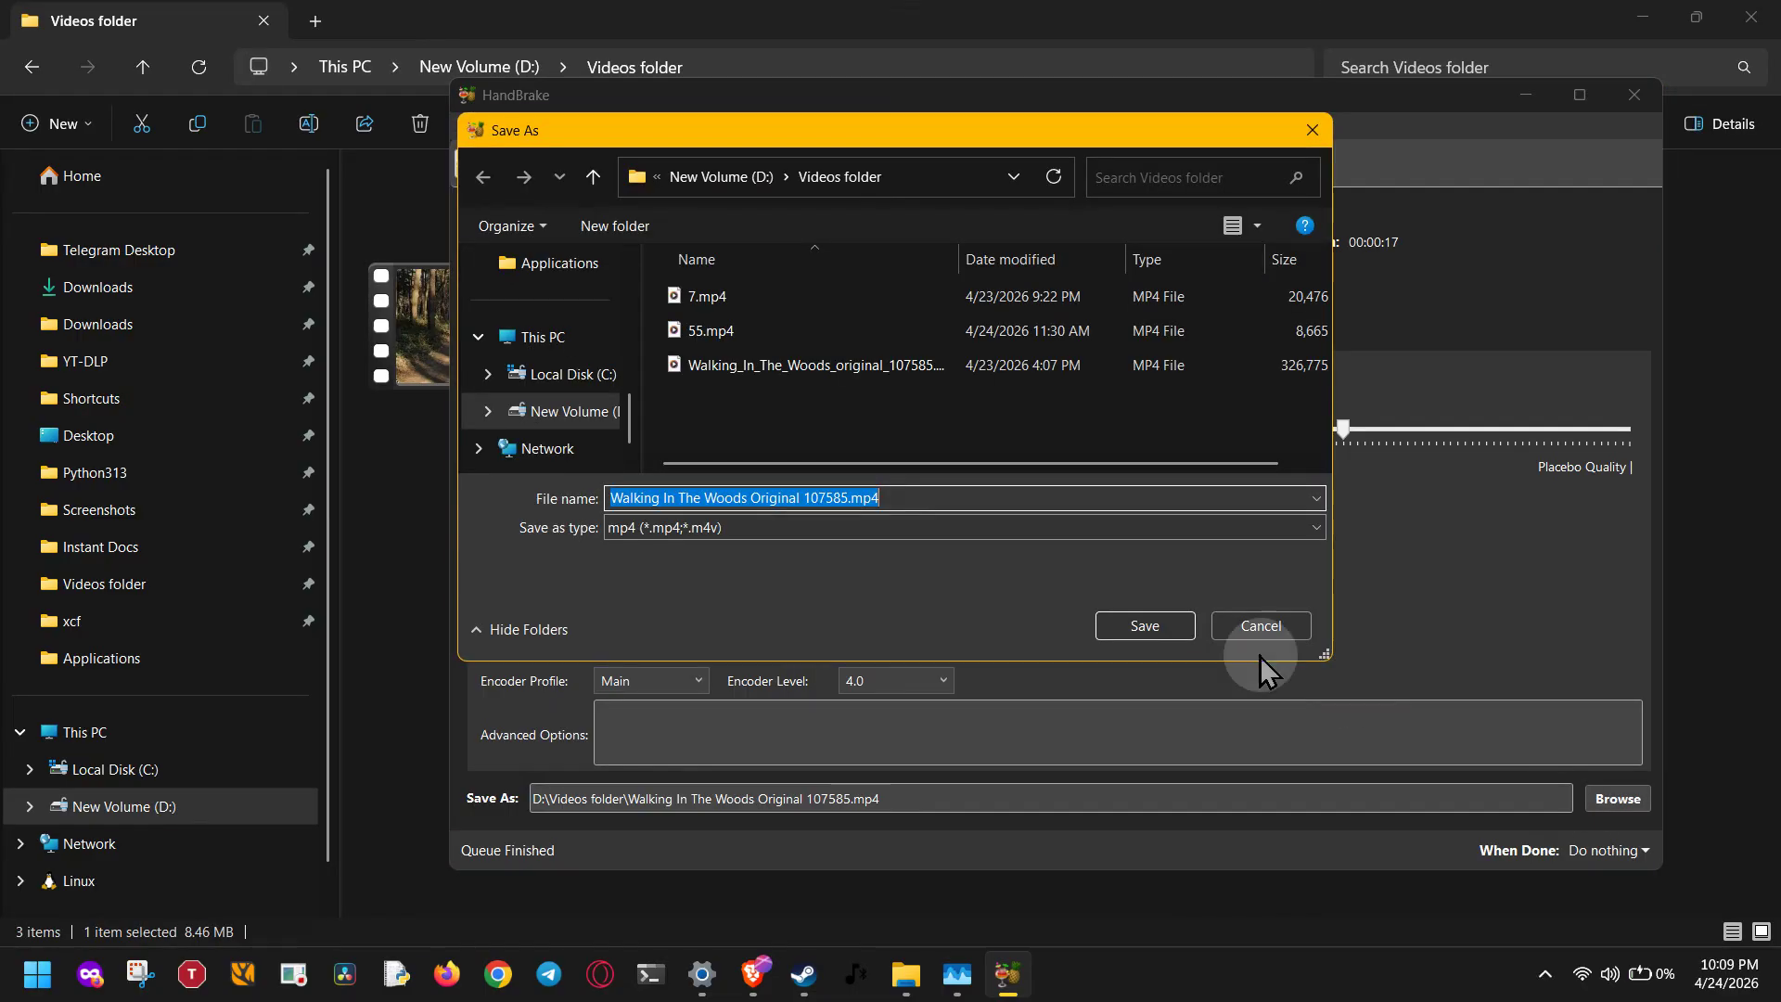
left_click_drag(901, 493, 646, 491)
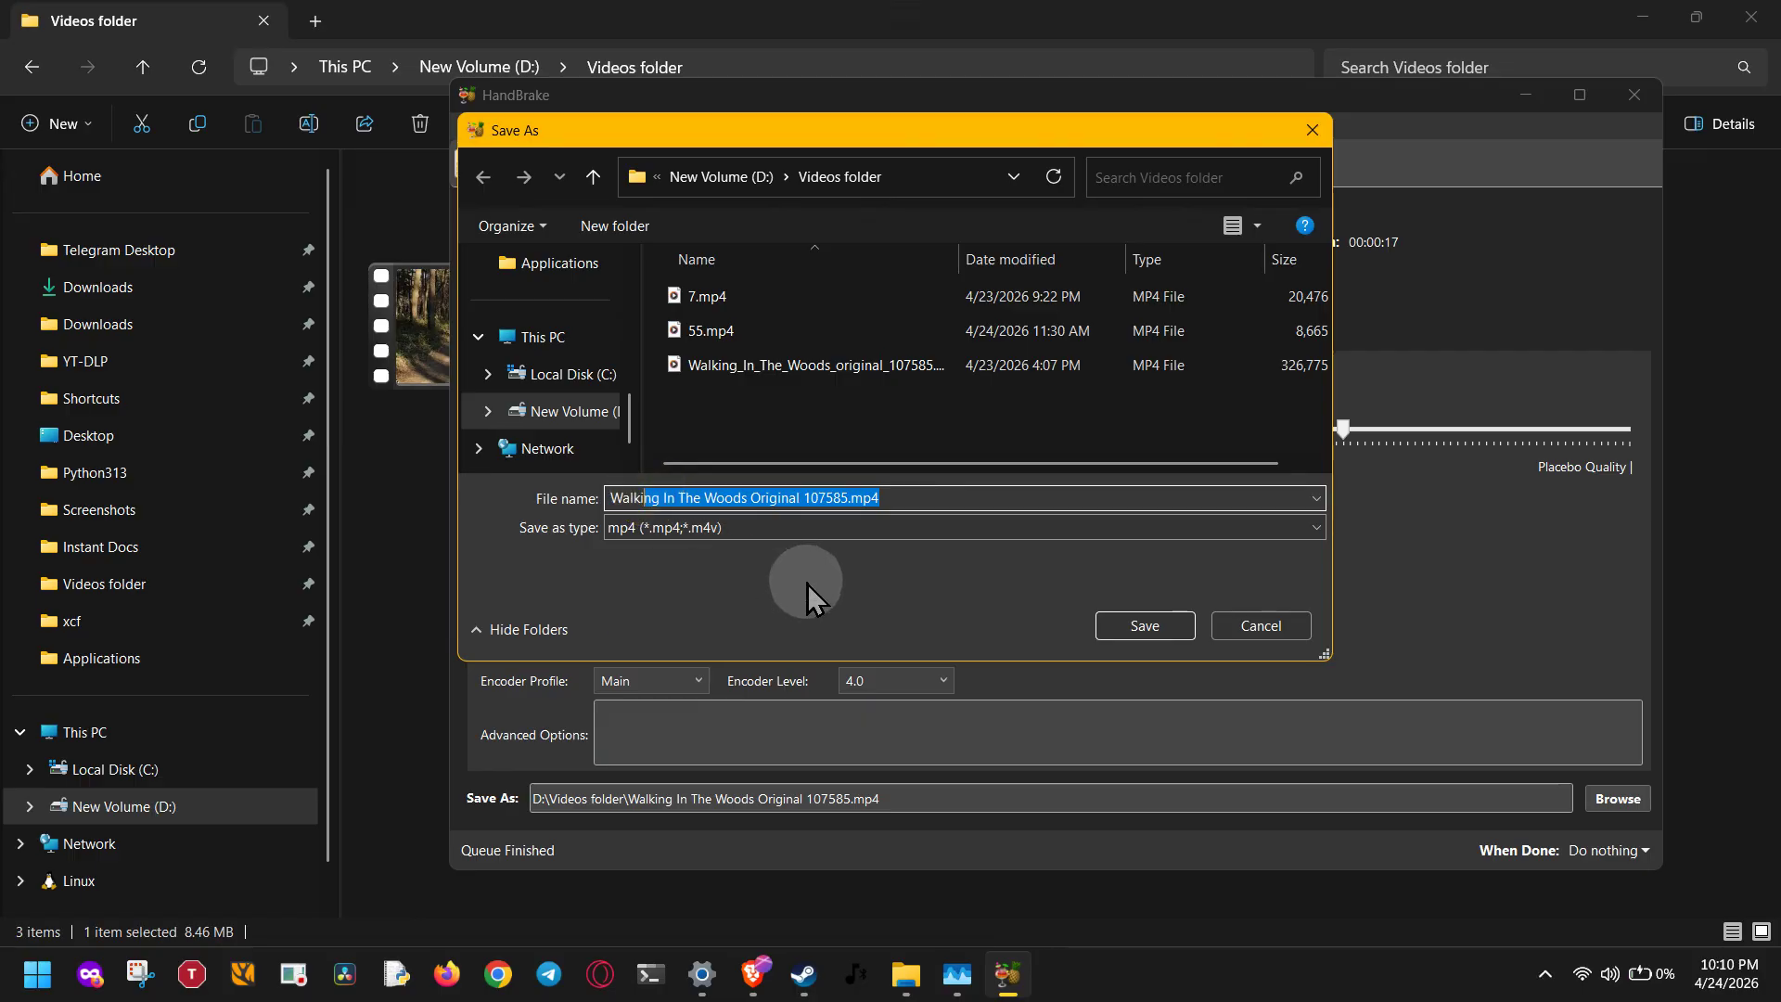
key("BackSpace")
key("BackSpace")
left_click(808, 629)
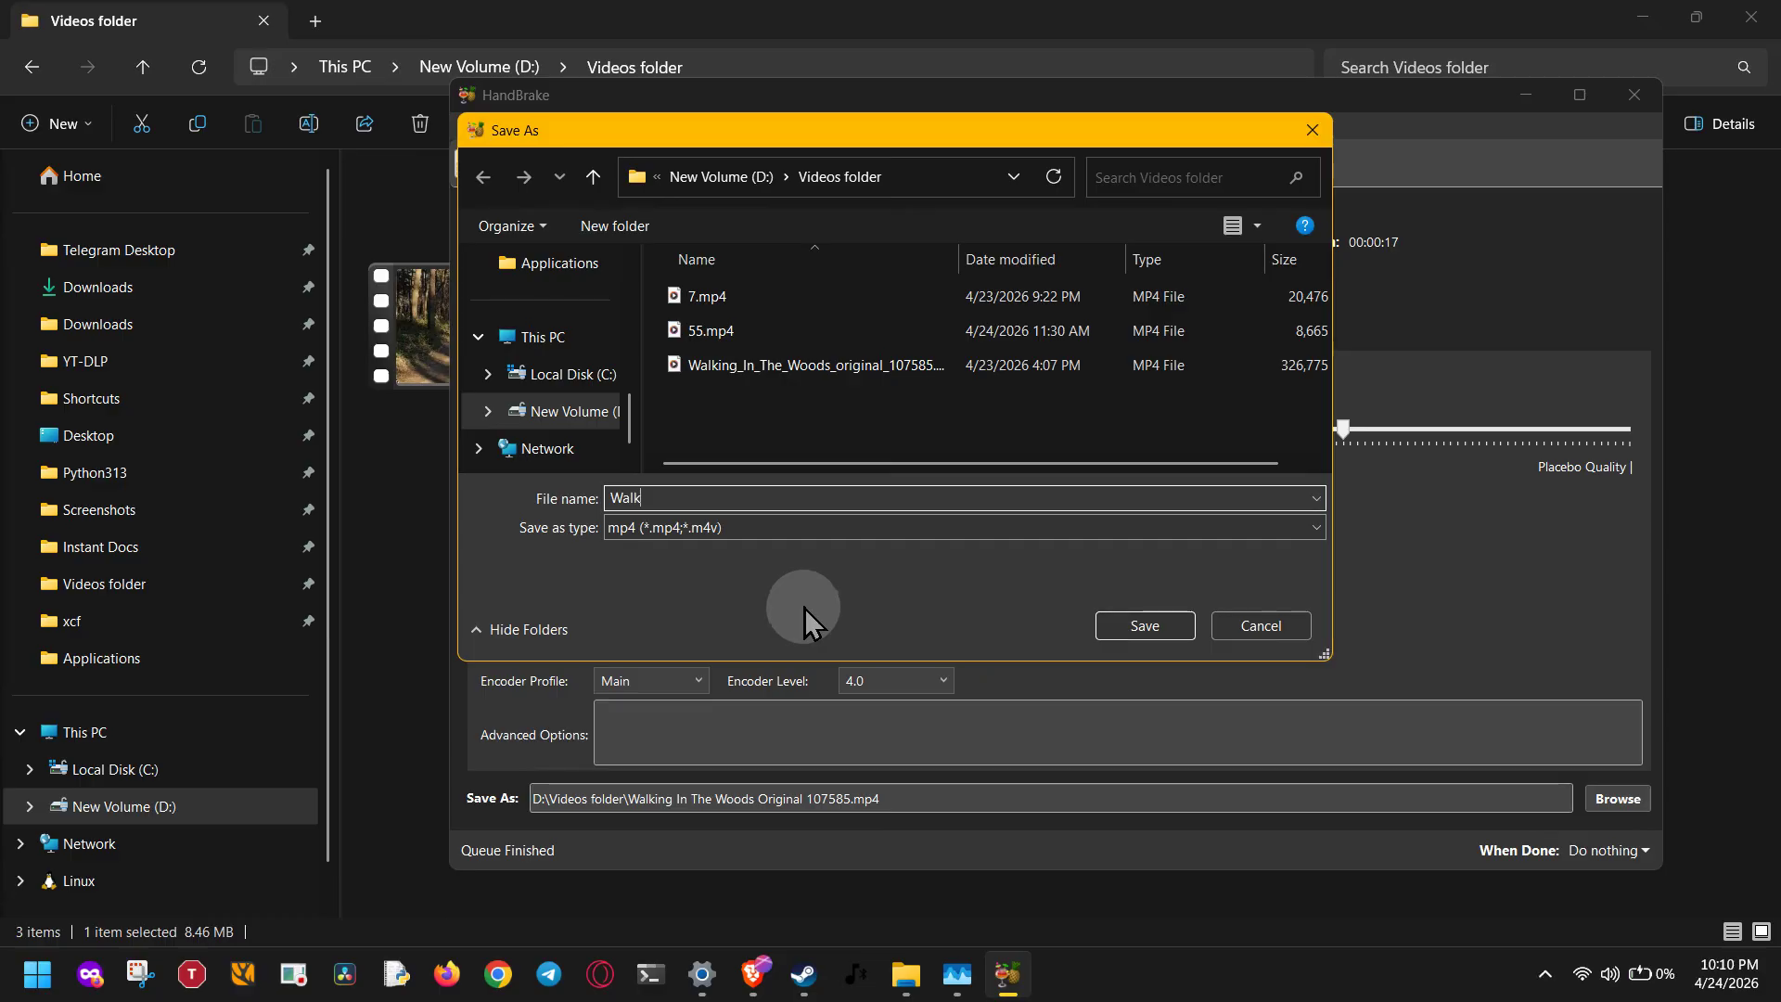
left_click(1130, 628)
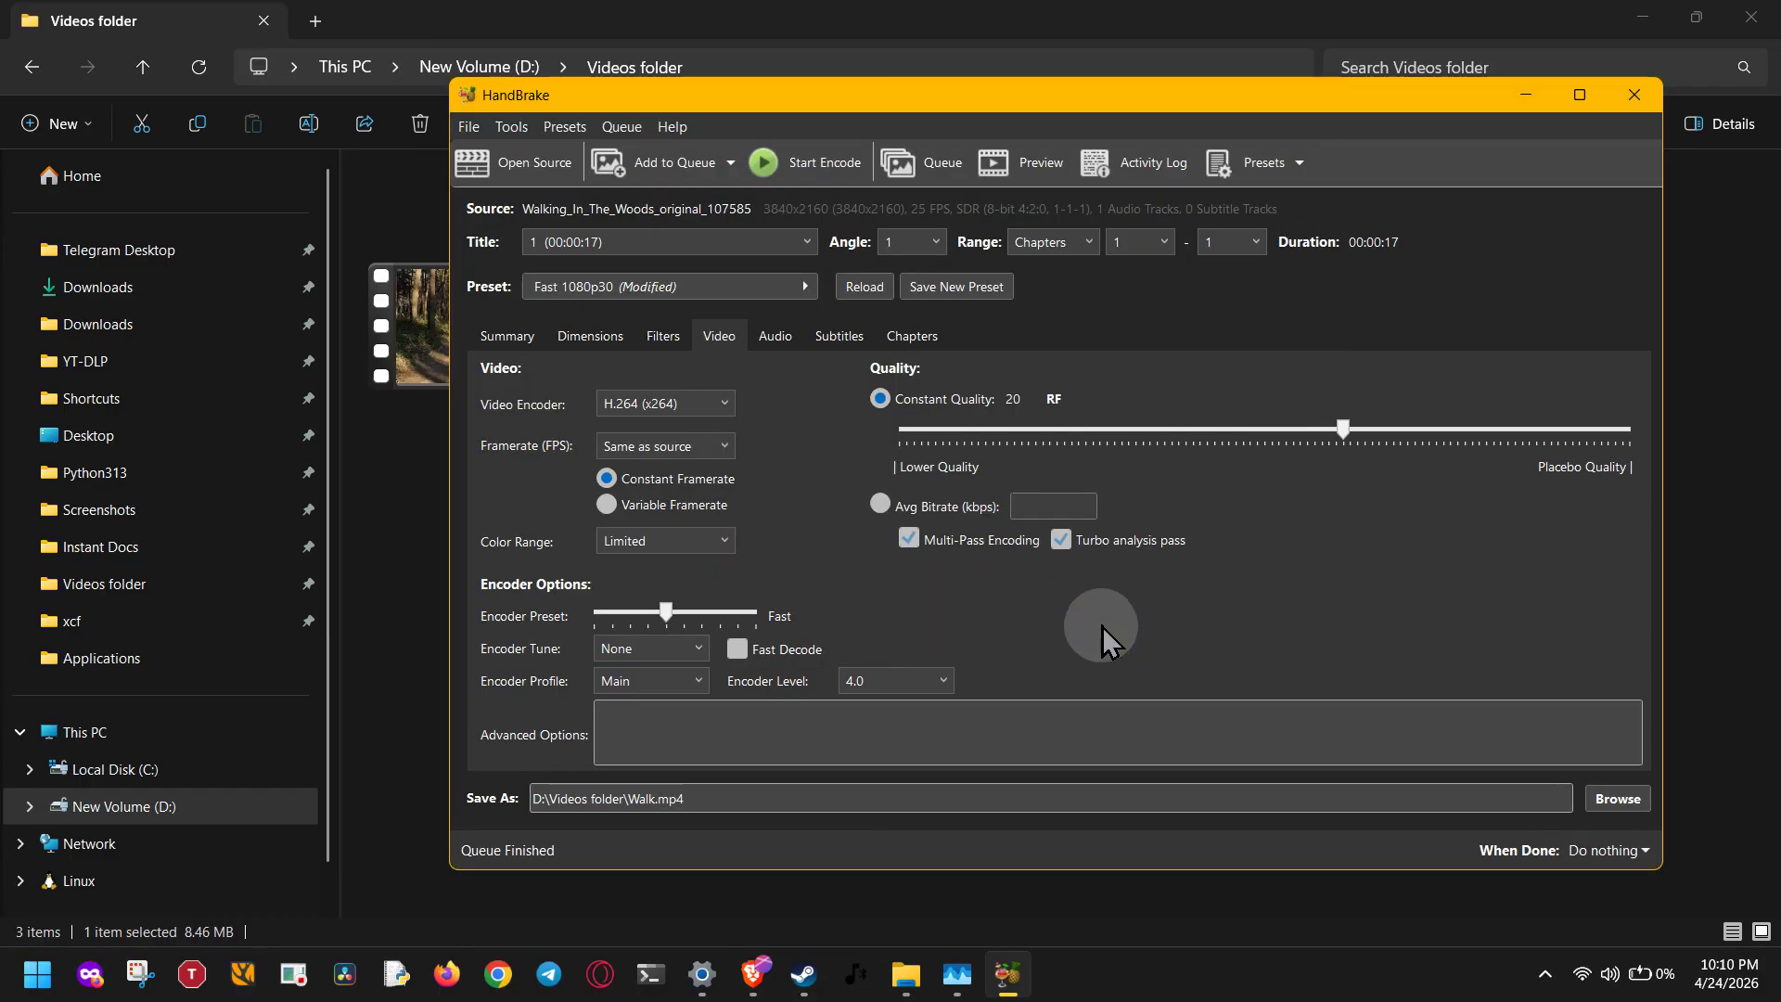
Start encoding the video with the current settings.
left_click(837, 165)
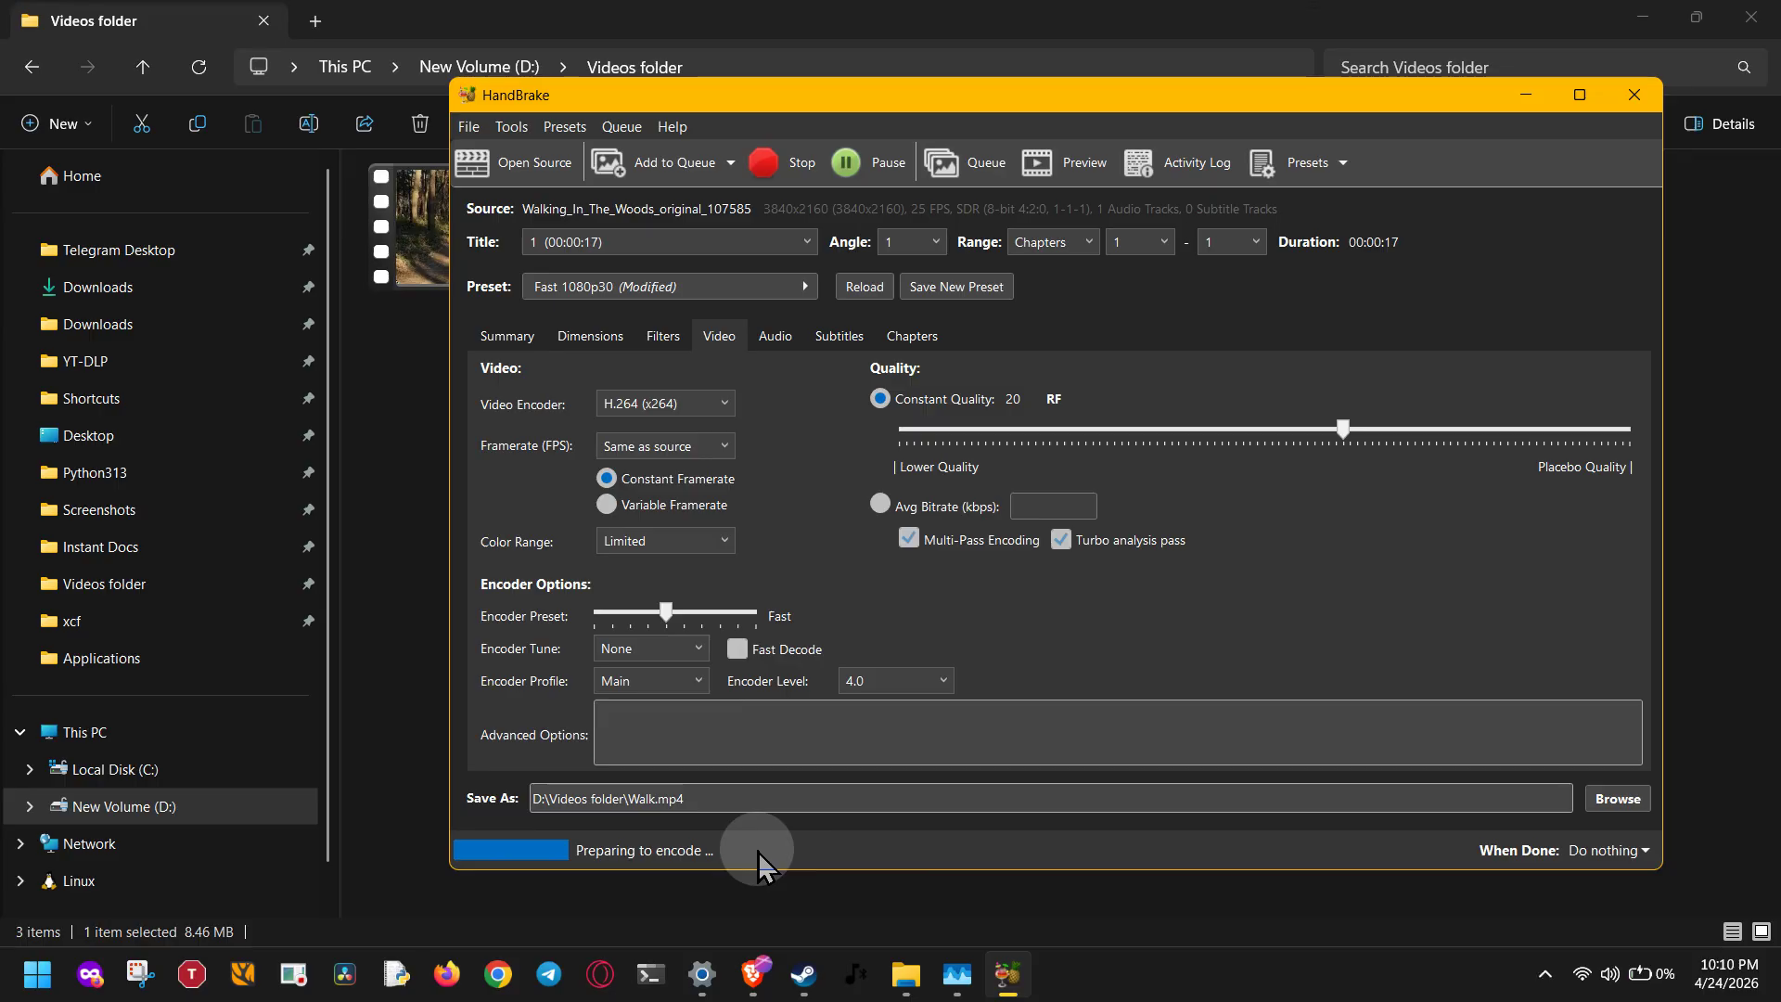
mouse_move(739, 972)
left_click(814, 878)
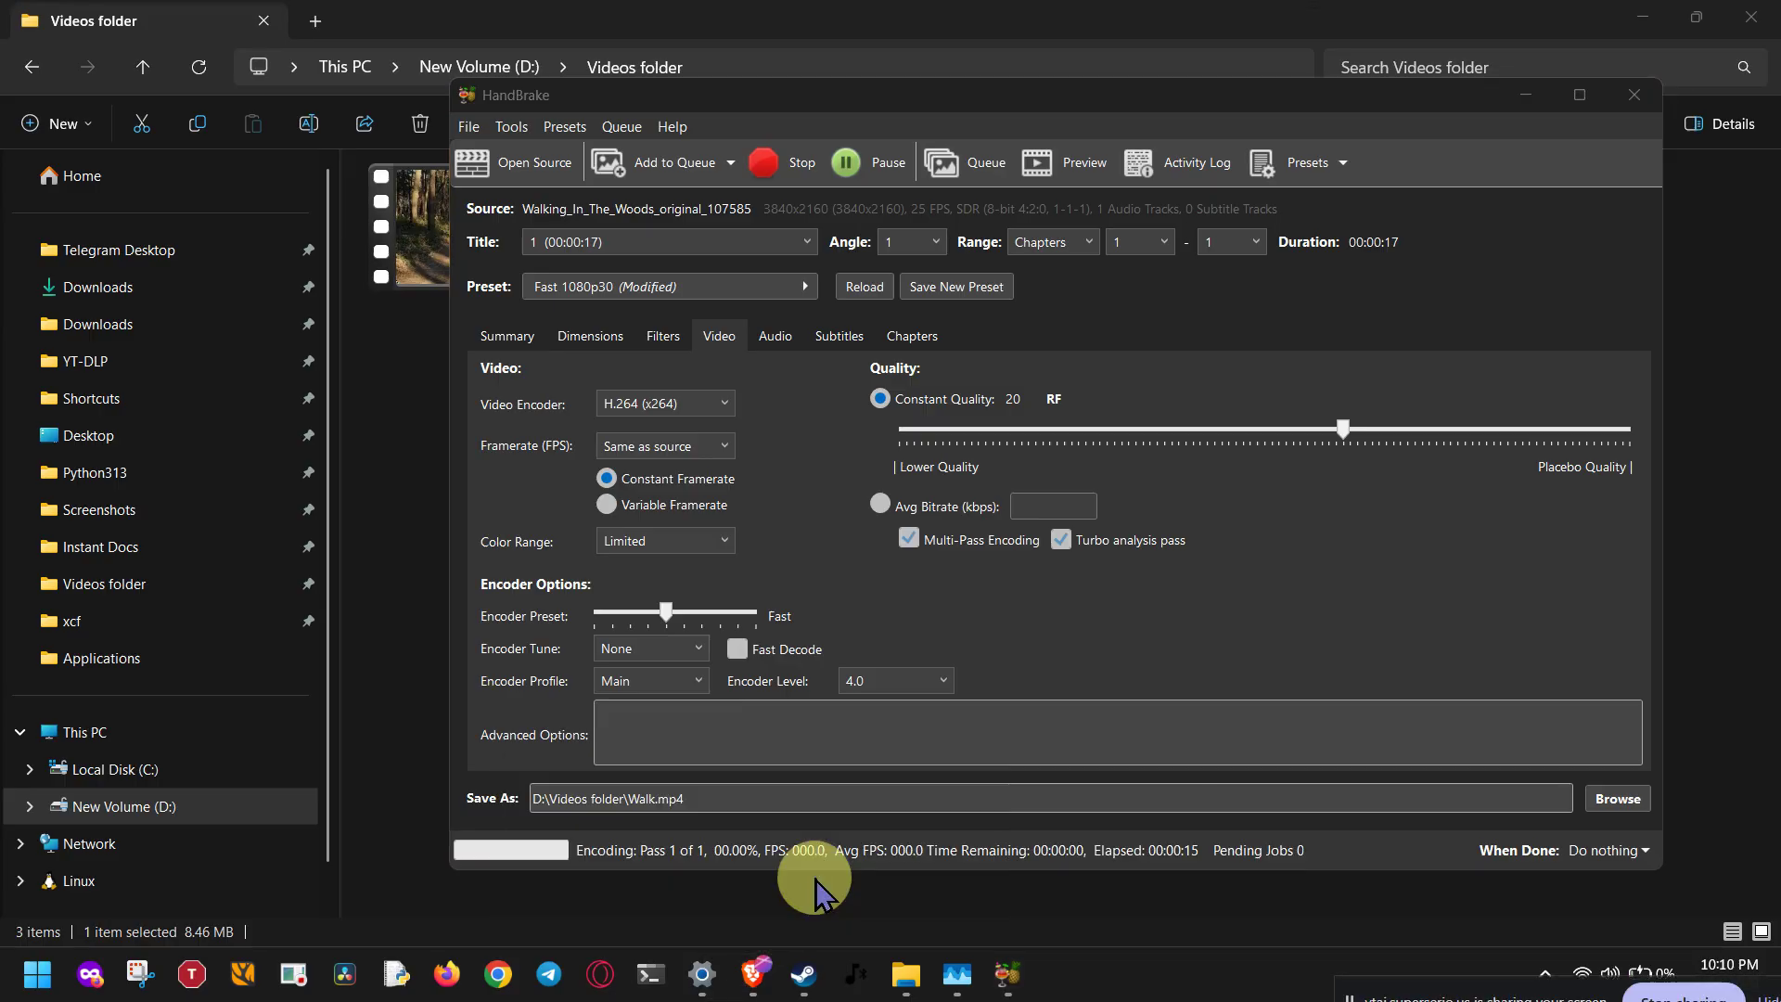